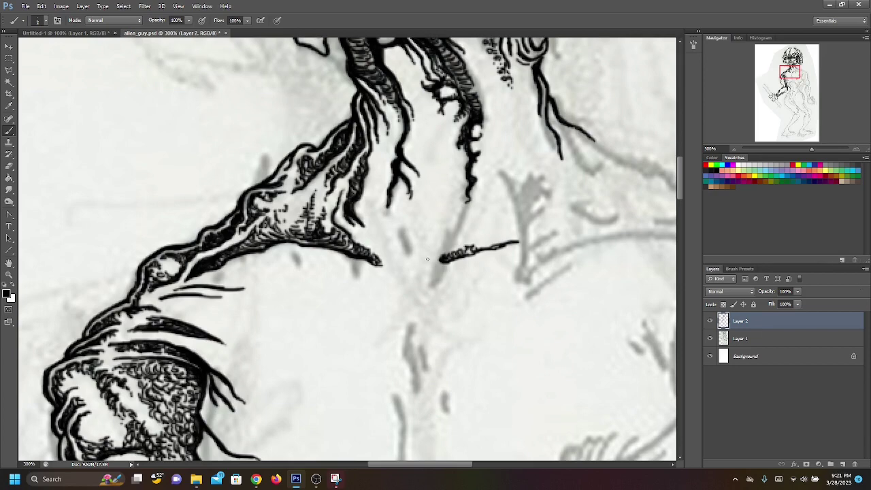
Step: Ink the textured collarbone to the right of the neck, curving up at its outer end, and touch up the neck strands
{"action": "mouse_move", "coordinate": [438, 260]}
{"action": "left_mouse_down"}
{"action": "mouse_move", "coordinate": [517, 242]}
{"action": "mouse_move", "coordinate": [519, 228]}
{"action": "mouse_move", "coordinate": [527, 238]}
{"action": "mouse_move", "coordinate": [521, 213]}
{"action": "mouse_move", "coordinate": [531, 209]}
{"action": "mouse_move", "coordinate": [523, 202]}
{"action": "mouse_move", "coordinate": [520, 222]}
{"action": "mouse_move", "coordinate": [502, 168]}
{"action": "left_mouse_up"}
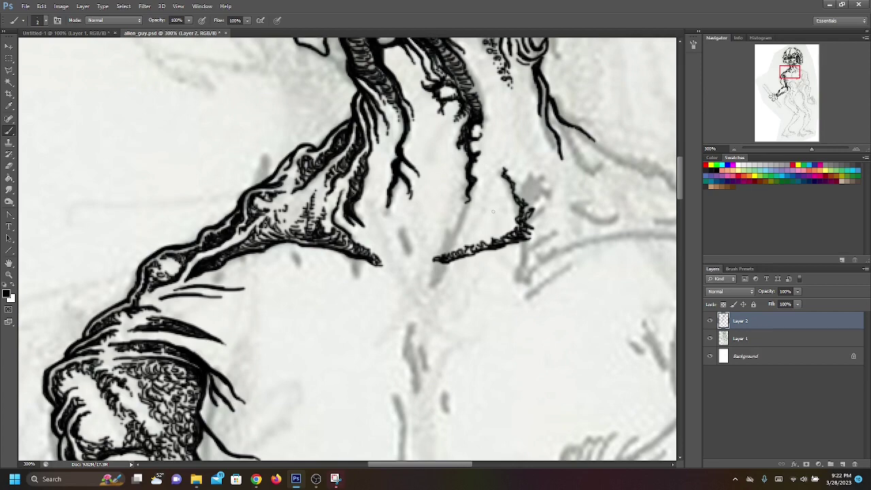
{"action": "mouse_move", "coordinate": [471, 198]}
{"action": "left_mouse_down"}
{"action": "mouse_move", "coordinate": [461, 212]}
{"action": "mouse_move", "coordinate": [469, 198]}
{"action": "left_mouse_up"}
{"action": "mouse_move", "coordinate": [410, 186]}
{"action": "left_mouse_down"}
{"action": "mouse_move", "coordinate": [406, 208]}
{"action": "mouse_move", "coordinate": [409, 192]}
{"action": "mouse_move", "coordinate": [407, 208]}
{"action": "mouse_move", "coordinate": [385, 222]}
{"action": "left_mouse_up"}
{"action": "left_click_drag", "start_coordinate": [375, 262], "coordinate": [427, 262]}
Step: Ink the right shoulder line outward from the neck and add hatched tendons beneath it
{"action": "mouse_move", "coordinate": [470, 126]}
{"action": "left_mouse_down"}
{"action": "mouse_move", "coordinate": [139, 166]}
{"action": "mouse_move", "coordinate": [235, 166]}
{"action": "left_mouse_up"}
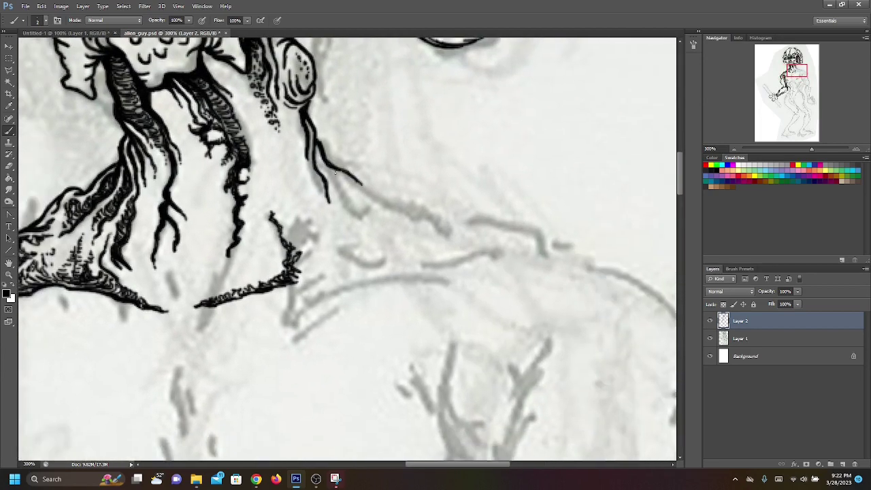
{"action": "left_click_drag", "start_coordinate": [336, 169], "coordinate": [392, 202]}
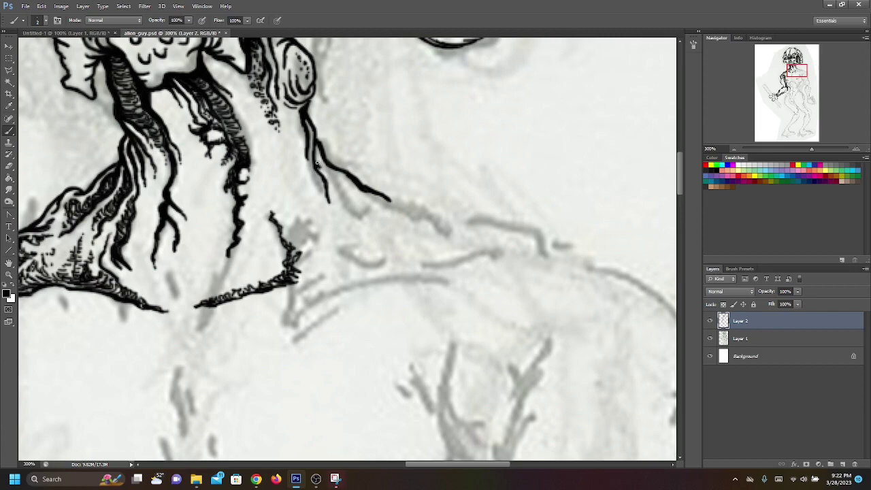
{"action": "left_click_drag", "start_coordinate": [320, 170], "coordinate": [330, 184]}
{"action": "mouse_move", "coordinate": [320, 169]}
{"action": "left_mouse_down"}
{"action": "mouse_move", "coordinate": [328, 193]}
{"action": "mouse_move", "coordinate": [345, 195]}
{"action": "mouse_move", "coordinate": [334, 201]}
{"action": "mouse_move", "coordinate": [348, 198]}
{"action": "mouse_move", "coordinate": [338, 204]}
{"action": "mouse_move", "coordinate": [347, 200]}
{"action": "mouse_move", "coordinate": [345, 214]}
{"action": "mouse_move", "coordinate": [329, 199]}
{"action": "mouse_move", "coordinate": [365, 207]}
{"action": "mouse_move", "coordinate": [342, 189]}
{"action": "mouse_move", "coordinate": [374, 212]}
{"action": "mouse_move", "coordinate": [356, 223]}
{"action": "mouse_move", "coordinate": [379, 213]}
{"action": "mouse_move", "coordinate": [365, 230]}
{"action": "mouse_move", "coordinate": [358, 224]}
{"action": "mouse_move", "coordinate": [369, 236]}
{"action": "mouse_move", "coordinate": [341, 209]}
{"action": "left_mouse_up"}
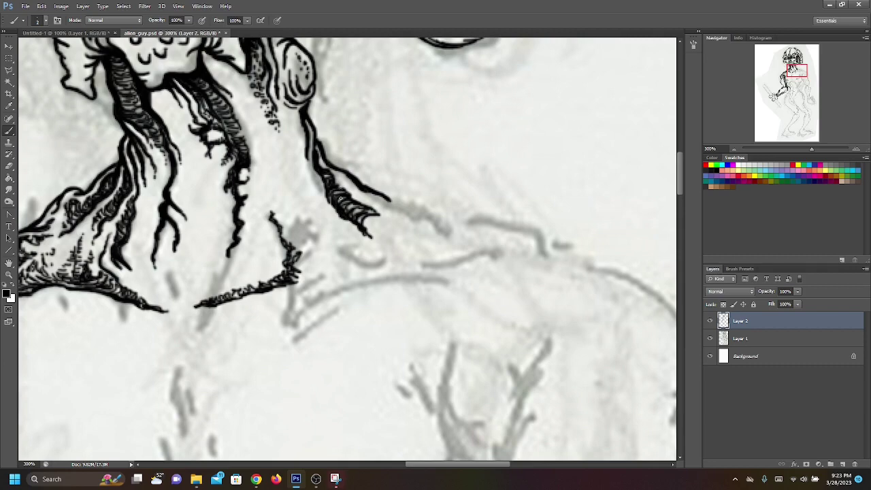
{"action": "mouse_move", "coordinate": [390, 200]}
{"action": "left_mouse_down"}
{"action": "mouse_move", "coordinate": [441, 218]}
{"action": "mouse_move", "coordinate": [368, 194]}
{"action": "mouse_move", "coordinate": [413, 215]}
{"action": "mouse_move", "coordinate": [410, 223]}
{"action": "mouse_move", "coordinate": [415, 216]}
{"action": "mouse_move", "coordinate": [417, 225]}
{"action": "mouse_move", "coordinate": [462, 222]}
{"action": "left_mouse_up"}
Step: Ink the chest's vertical center line as an upper and a lower segment along the sketch
{"action": "left_click_drag", "start_coordinate": [800, 68], "coordinate": [794, 73]}
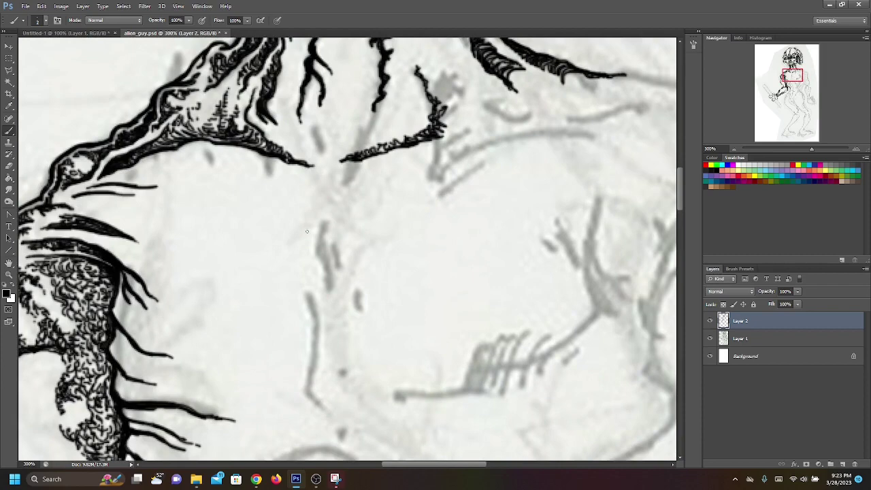
{"action": "mouse_move", "coordinate": [322, 262]}
{"action": "left_mouse_down"}
{"action": "mouse_move", "coordinate": [329, 209]}
{"action": "mouse_move", "coordinate": [318, 248]}
{"action": "mouse_move", "coordinate": [329, 199]}
{"action": "left_mouse_up"}
{"action": "left_click_drag", "start_coordinate": [323, 228], "coordinate": [323, 271]}
{"action": "left_click_drag", "start_coordinate": [801, 89], "coordinate": [801, 91]}
{"action": "mouse_move", "coordinate": [306, 314]}
{"action": "left_mouse_down"}
{"action": "mouse_move", "coordinate": [299, 273]}
{"action": "mouse_move", "coordinate": [306, 213]}
{"action": "left_mouse_up"}
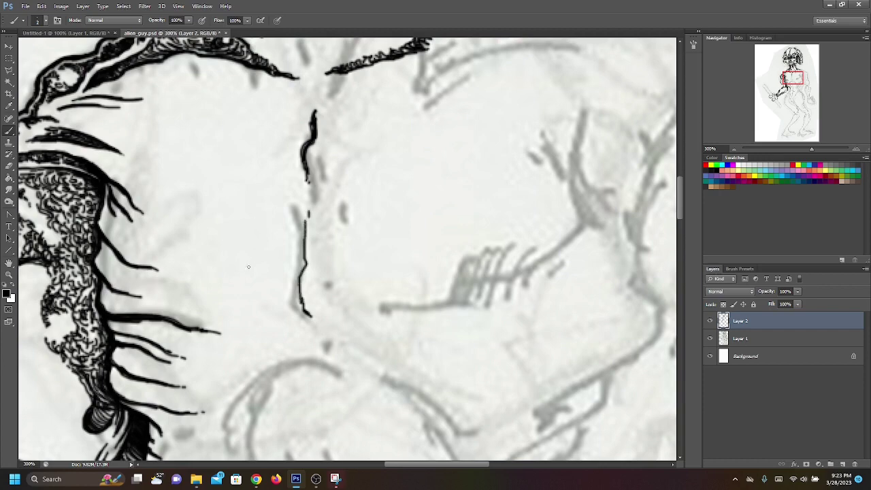
Step: Join and thicken the chest's center line, then ink a curved crease at its base reaching toward the left
{"action": "left_click_drag", "start_coordinate": [306, 312], "coordinate": [296, 280]}
{"action": "mouse_move", "coordinate": [300, 279]}
{"action": "left_mouse_down"}
{"action": "mouse_move", "coordinate": [307, 179]}
{"action": "mouse_move", "coordinate": [305, 223]}
{"action": "left_mouse_up"}
{"action": "mouse_move", "coordinate": [302, 307]}
{"action": "left_mouse_down"}
{"action": "mouse_move", "coordinate": [331, 315]}
{"action": "mouse_move", "coordinate": [281, 316]}
{"action": "mouse_move", "coordinate": [302, 308]}
{"action": "mouse_move", "coordinate": [252, 318]}
{"action": "mouse_move", "coordinate": [296, 313]}
{"action": "left_mouse_up"}
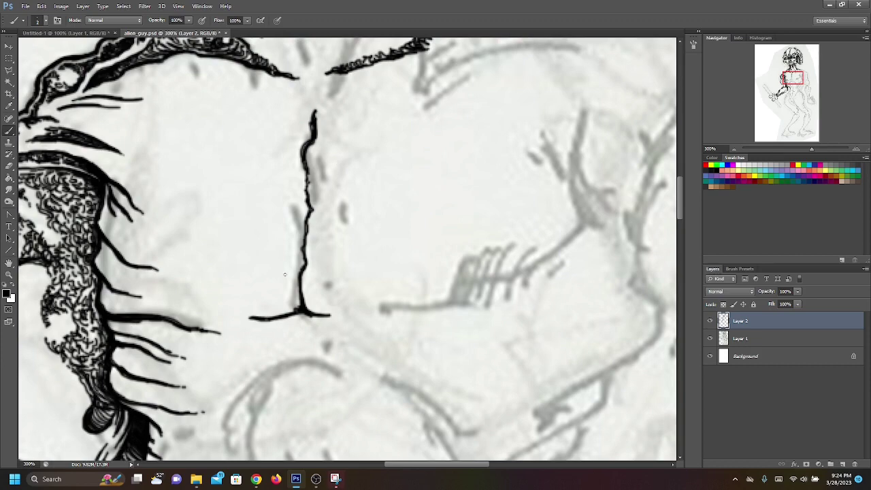
{"action": "mouse_move", "coordinate": [301, 310]}
{"action": "left_mouse_down"}
{"action": "mouse_move", "coordinate": [216, 309]}
{"action": "mouse_move", "coordinate": [248, 318]}
{"action": "mouse_move", "coordinate": [202, 308]}
{"action": "mouse_move", "coordinate": [251, 318]}
{"action": "mouse_move", "coordinate": [291, 309]}
{"action": "mouse_move", "coordinate": [304, 257]}
{"action": "left_mouse_up"}
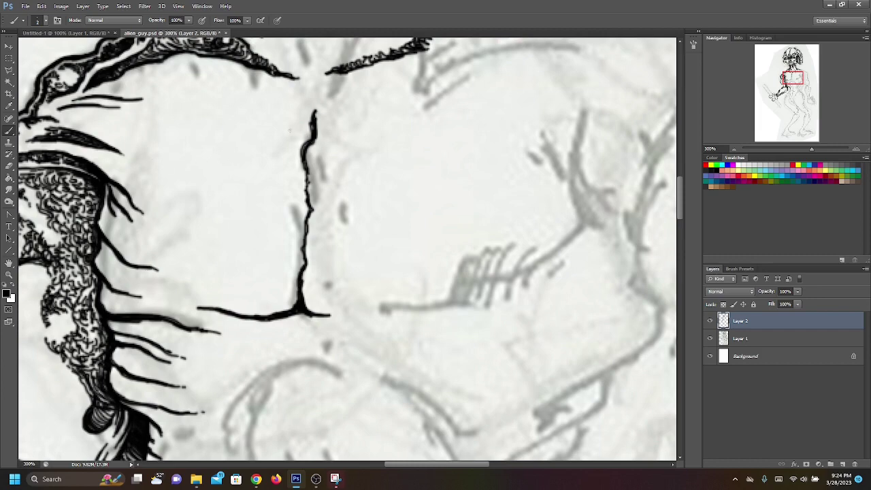
Step: Draw a long tapered crease across the upper part of the chest's center line and hatch it on both sides
{"action": "mouse_move", "coordinate": [301, 172]}
{"action": "left_mouse_down"}
{"action": "mouse_move", "coordinate": [221, 141]}
{"action": "mouse_move", "coordinate": [303, 172]}
{"action": "mouse_move", "coordinate": [250, 151]}
{"action": "mouse_move", "coordinate": [291, 166]}
{"action": "left_mouse_up"}
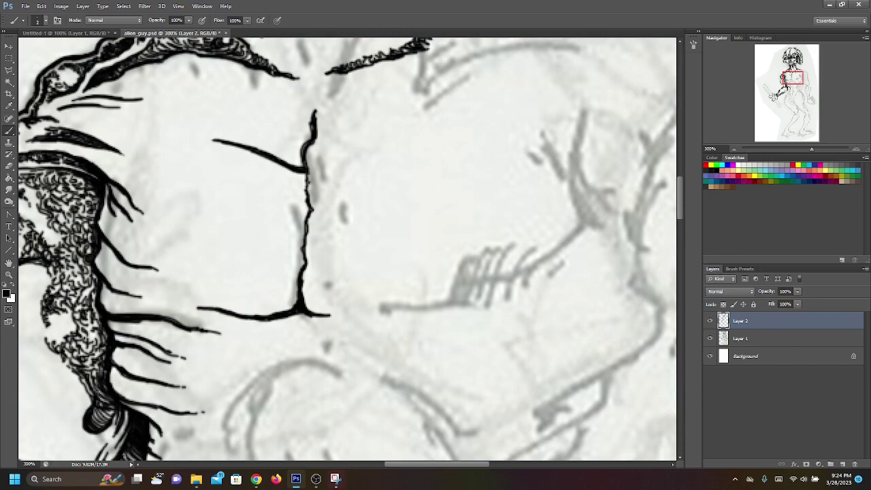
{"action": "mouse_move", "coordinate": [302, 162]}
{"action": "left_mouse_down"}
{"action": "mouse_move", "coordinate": [264, 150]}
{"action": "mouse_move", "coordinate": [294, 157]}
{"action": "mouse_move", "coordinate": [237, 142]}
{"action": "mouse_move", "coordinate": [297, 153]}
{"action": "left_mouse_up"}
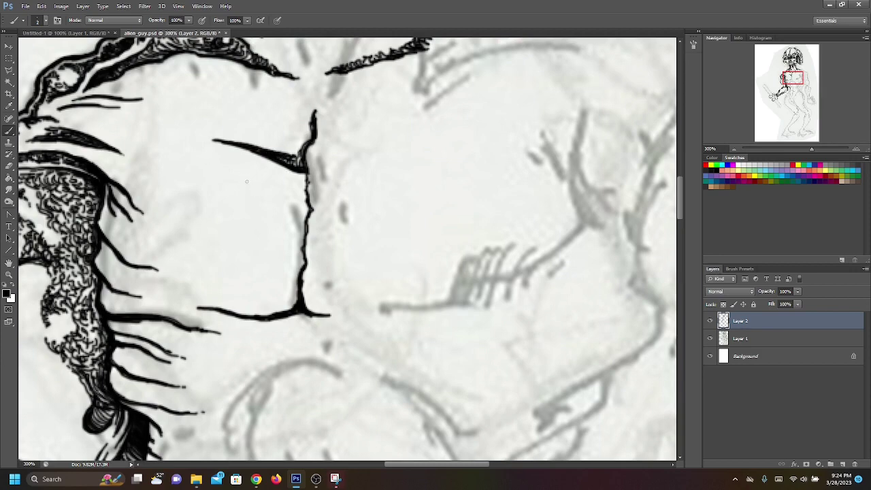
{"action": "left_click_drag", "start_coordinate": [310, 168], "coordinate": [407, 164]}
{"action": "mouse_move", "coordinate": [327, 166]}
{"action": "left_mouse_down"}
{"action": "mouse_move", "coordinate": [350, 163]}
{"action": "mouse_move", "coordinate": [320, 161]}
{"action": "mouse_move", "coordinate": [428, 164]}
{"action": "left_mouse_up"}
{"action": "left_click_drag", "start_coordinate": [363, 164], "coordinate": [431, 163]}
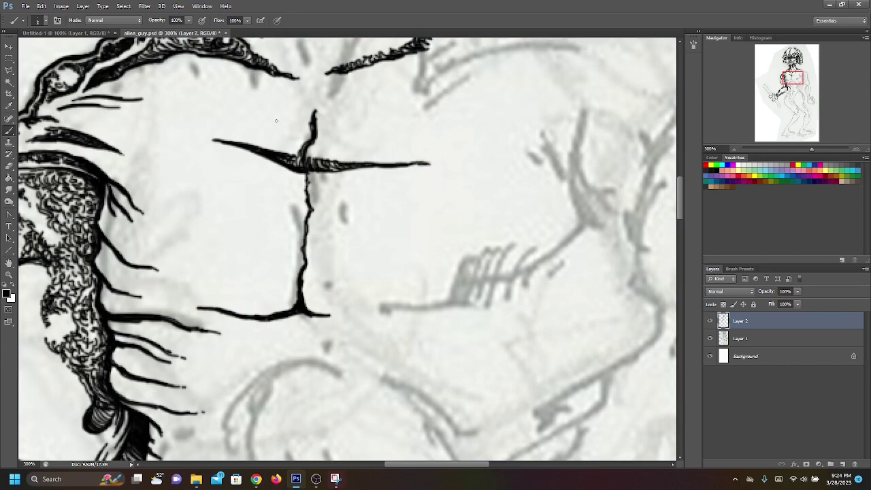
Step: Add a shorter tapered crease to the left above the long one and extend the center line's upper end
{"action": "left_click_drag", "start_coordinate": [312, 143], "coordinate": [262, 125]}
{"action": "left_click_drag", "start_coordinate": [292, 130], "coordinate": [251, 122]}
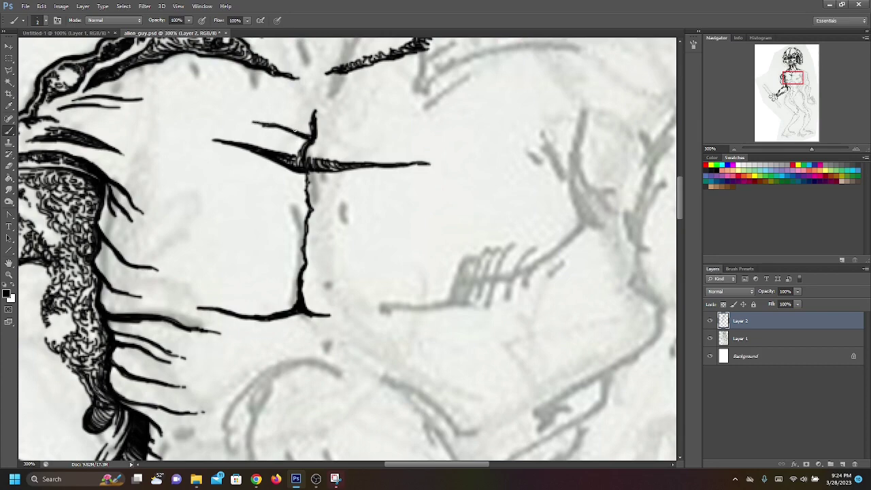
{"action": "left_click_drag", "start_coordinate": [308, 138], "coordinate": [234, 121]}
{"action": "mouse_move", "coordinate": [307, 132]}
{"action": "left_mouse_down"}
{"action": "mouse_move", "coordinate": [294, 126]}
{"action": "mouse_move", "coordinate": [313, 127]}
{"action": "mouse_move", "coordinate": [324, 93]}
{"action": "left_mouse_up"}
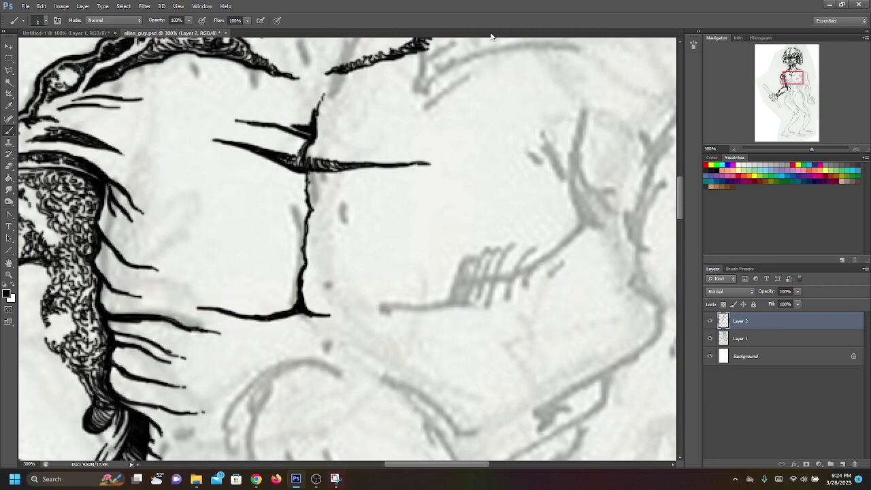
Step: Erase the inner end of the right collarbone with a 3 px eraser
{"action": "left_click_drag", "start_coordinate": [797, 79], "coordinate": [799, 74]}
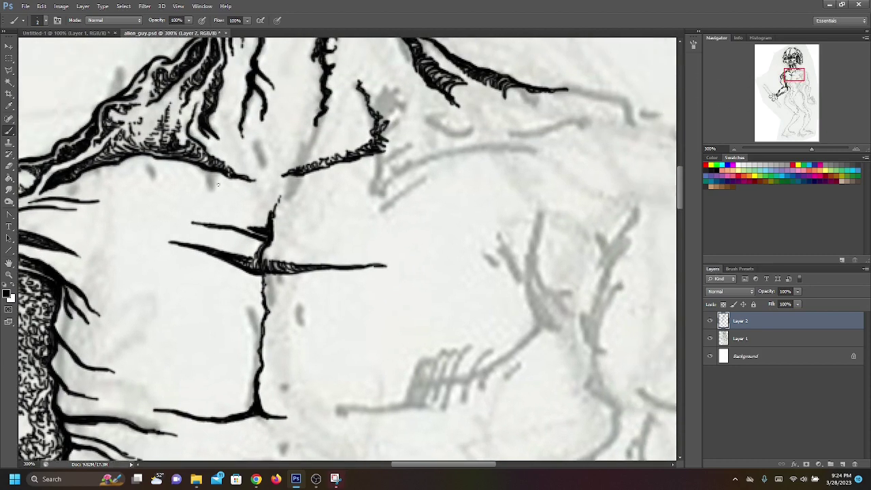
{"action": "left_click", "coordinate": [9, 166]}
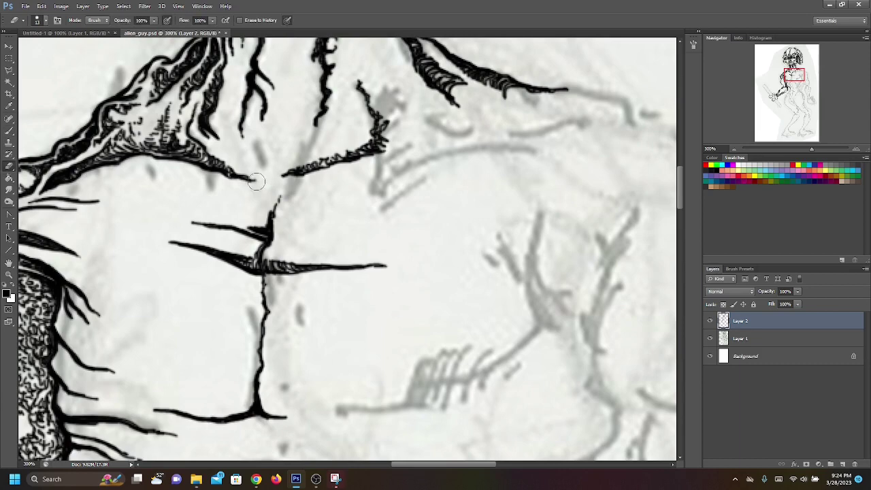
{"action": "left_click", "coordinate": [39, 21]}
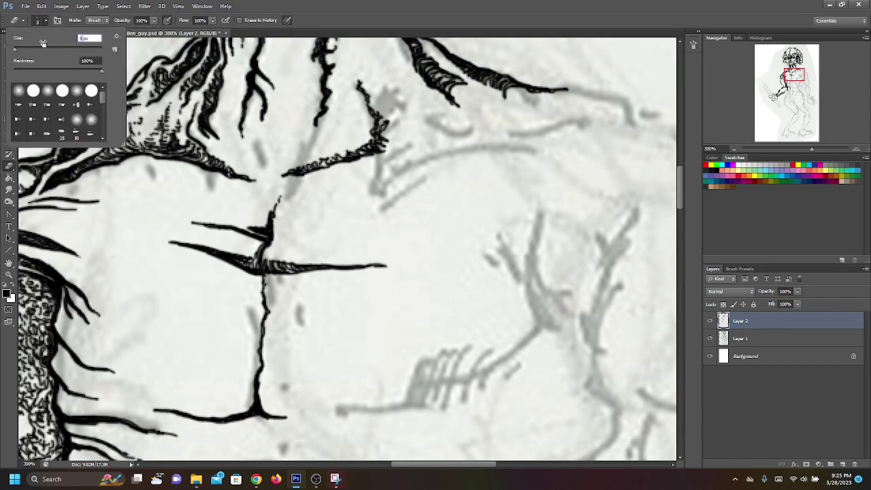
{"action": "left_click", "coordinate": [293, 175]}
{"action": "mouse_move", "coordinate": [293, 175]}
{"action": "left_mouse_down"}
{"action": "mouse_move", "coordinate": [315, 170]}
{"action": "mouse_move", "coordinate": [309, 164]}
{"action": "left_mouse_up"}
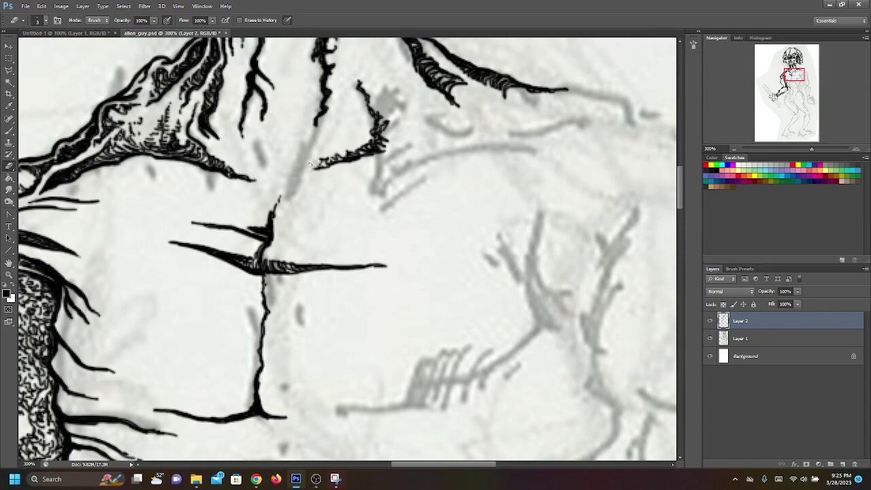
Step: Turn off Shape Dynamics, Transfer and Smoothing for the eraser while trimming more of the right collarbone's inner end
{"action": "left_click", "coordinate": [698, 31]}
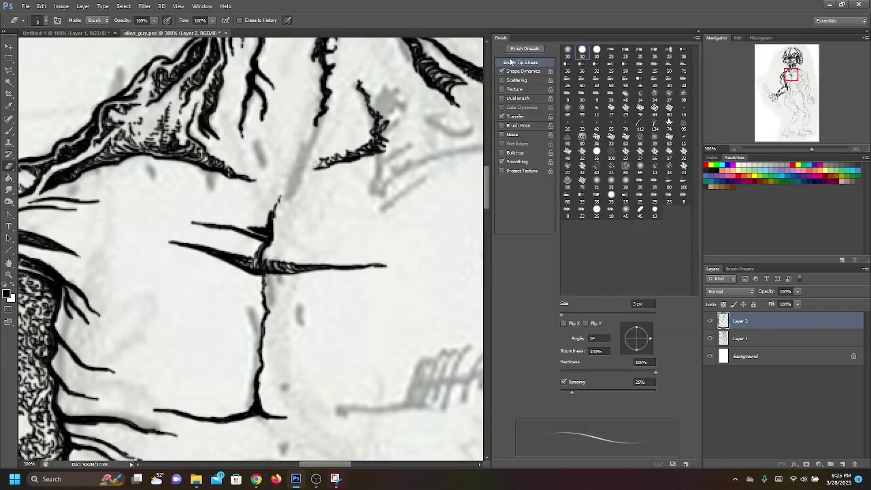
{"action": "left_click", "coordinate": [502, 71]}
{"action": "left_click", "coordinate": [502, 116]}
{"action": "left_click", "coordinate": [502, 162]}
{"action": "left_click", "coordinate": [697, 34]}
{"action": "left_click_drag", "start_coordinate": [308, 161], "coordinate": [321, 161]}
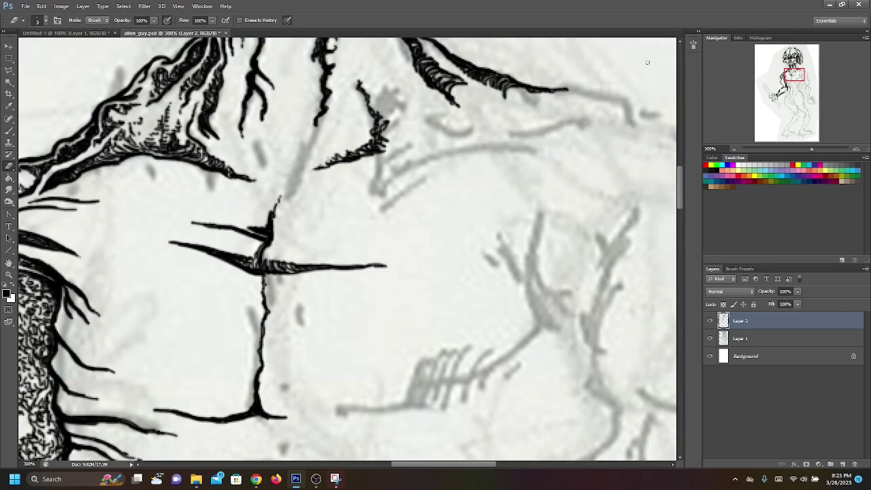
{"action": "left_click", "coordinate": [697, 34]}
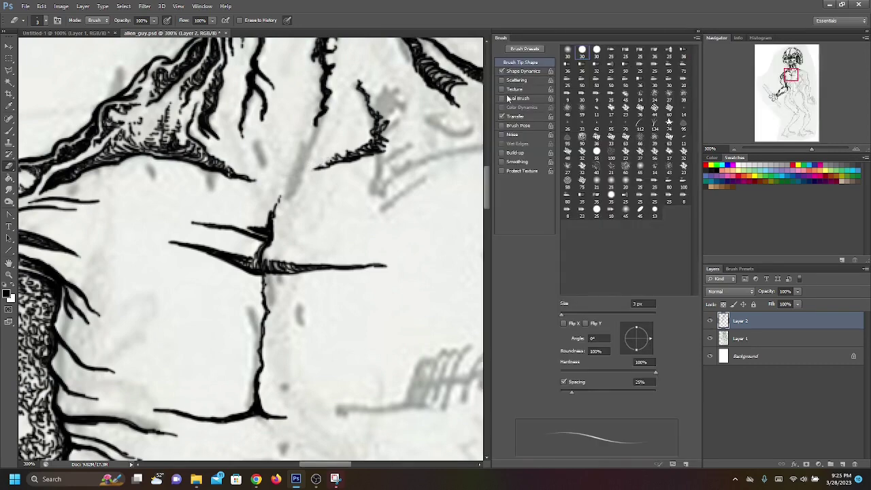
{"action": "left_click", "coordinate": [501, 118]}
{"action": "mouse_move", "coordinate": [313, 165]}
{"action": "left_mouse_down"}
{"action": "mouse_move", "coordinate": [334, 157]}
{"action": "mouse_move", "coordinate": [326, 157]}
{"action": "left_mouse_up"}
{"action": "left_click", "coordinate": [287, 21]}
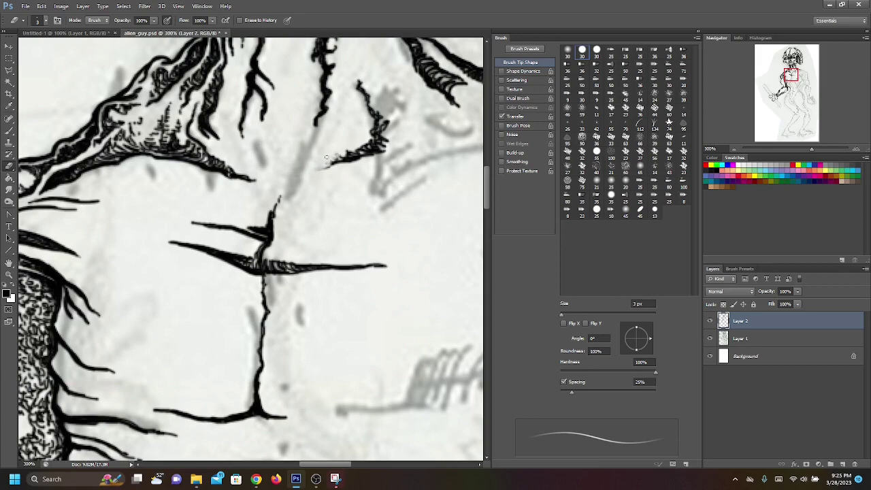
{"action": "left_click", "coordinate": [502, 116]}
Step: Redraw the right collarbone's inner end as a clean taper with the 2 px Brush and extend the left collarbone's tip
{"action": "left_click", "coordinate": [8, 131]}
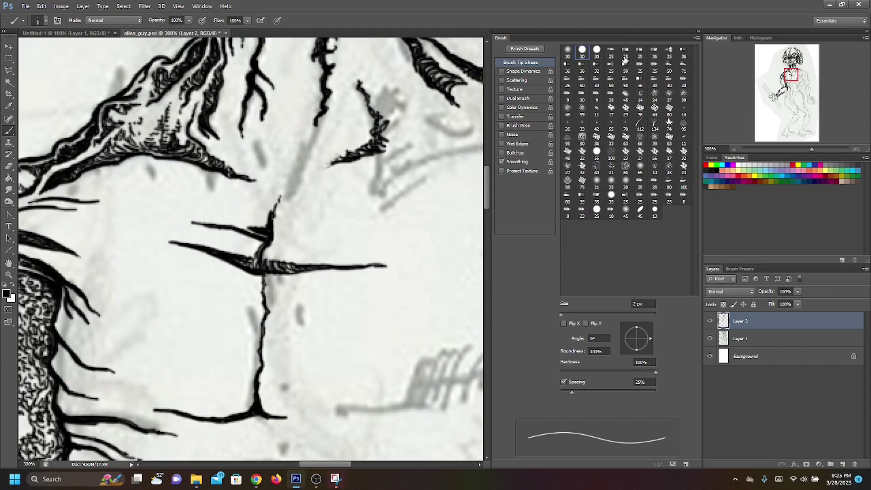
{"action": "left_click", "coordinate": [696, 33]}
{"action": "mouse_move", "coordinate": [332, 164]}
{"action": "left_mouse_down"}
{"action": "mouse_move", "coordinate": [293, 178]}
{"action": "mouse_move", "coordinate": [346, 161]}
{"action": "mouse_move", "coordinate": [262, 184]}
{"action": "left_mouse_up"}
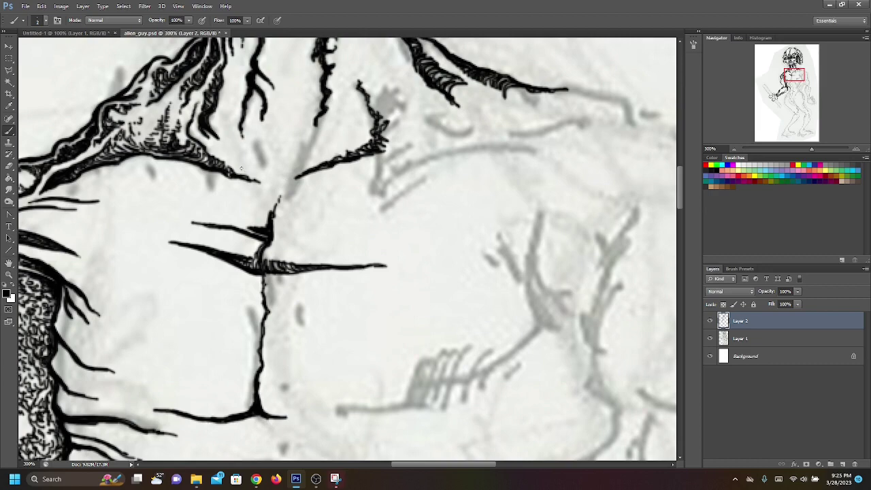
Step: Ink a tapered crease branching left and right from the top of the chest's center line and thicken it
{"action": "mouse_move", "coordinate": [272, 211]}
{"action": "left_mouse_down"}
{"action": "mouse_move", "coordinate": [245, 190]}
{"action": "mouse_move", "coordinate": [276, 198]}
{"action": "mouse_move", "coordinate": [198, 181]}
{"action": "mouse_move", "coordinate": [272, 204]}
{"action": "mouse_move", "coordinate": [182, 179]}
{"action": "left_mouse_up"}
{"action": "left_click_drag", "start_coordinate": [289, 196], "coordinate": [364, 179]}
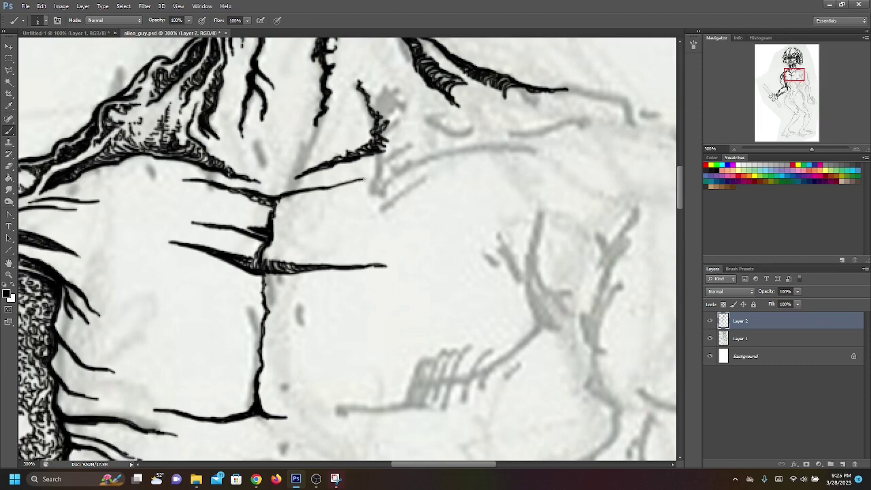
{"action": "mouse_move", "coordinate": [276, 201]}
{"action": "left_mouse_down"}
{"action": "mouse_move", "coordinate": [276, 208]}
{"action": "mouse_move", "coordinate": [364, 181]}
{"action": "left_mouse_up"}
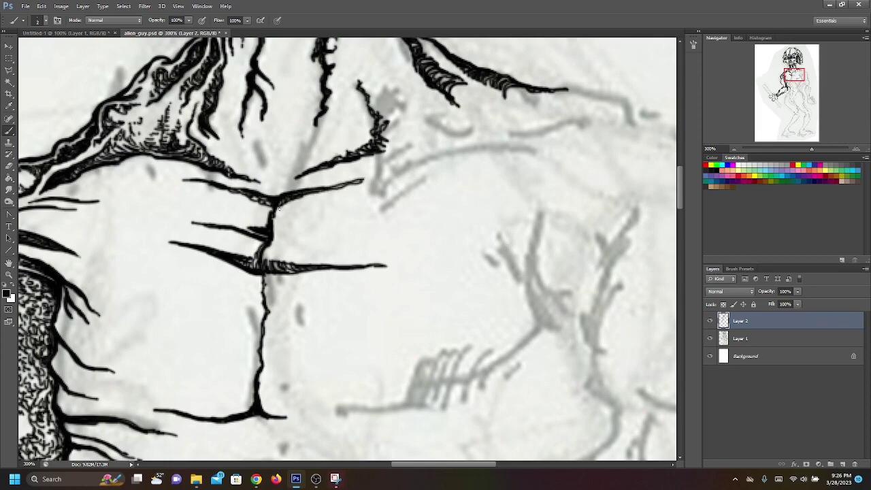
Step: Extend the second chest crease to the right of the center line and add fine parallel strokes above it
{"action": "left_click_drag", "start_coordinate": [262, 228], "coordinate": [226, 221]}
{"action": "left_click_drag", "start_coordinate": [272, 241], "coordinate": [356, 227]}
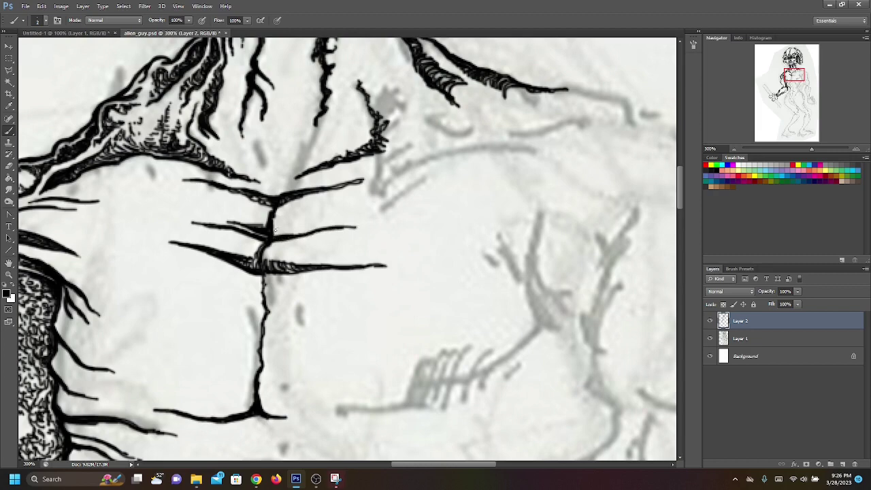
{"action": "mouse_move", "coordinate": [270, 232]}
{"action": "left_mouse_down"}
{"action": "mouse_move", "coordinate": [325, 222]}
{"action": "mouse_move", "coordinate": [274, 227]}
{"action": "mouse_move", "coordinate": [212, 216]}
{"action": "left_mouse_up"}
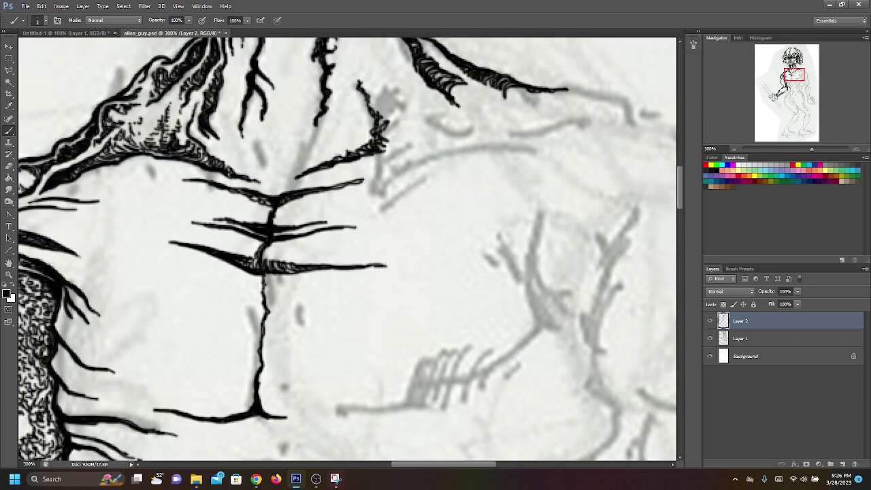
Step: Lengthen the topmost chest crease outward on both sides and touch up the right collarbone
{"action": "mouse_move", "coordinate": [185, 180]}
{"action": "left_mouse_down"}
{"action": "mouse_move", "coordinate": [169, 174]}
{"action": "mouse_move", "coordinate": [197, 178]}
{"action": "mouse_move", "coordinate": [138, 170]}
{"action": "mouse_move", "coordinate": [171, 176]}
{"action": "mouse_move", "coordinate": [113, 177]}
{"action": "left_mouse_up"}
{"action": "mouse_move", "coordinate": [336, 176]}
{"action": "left_mouse_down"}
{"action": "mouse_move", "coordinate": [378, 175]}
{"action": "mouse_move", "coordinate": [310, 185]}
{"action": "mouse_move", "coordinate": [422, 161]}
{"action": "mouse_move", "coordinate": [360, 173]}
{"action": "left_mouse_up"}
{"action": "left_click_drag", "start_coordinate": [290, 179], "coordinate": [398, 145]}
Step: Extend the crease at the base of the chest to the right and touch up the center line
{"action": "left_click_drag", "start_coordinate": [794, 74], "coordinate": [791, 81]}
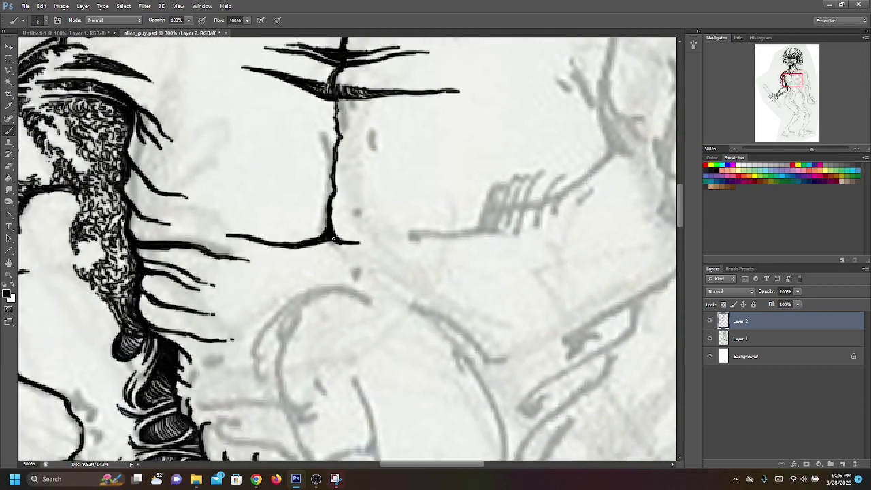
{"action": "mouse_move", "coordinate": [334, 238]}
{"action": "left_mouse_down"}
{"action": "mouse_move", "coordinate": [410, 237]}
{"action": "mouse_move", "coordinate": [341, 243]}
{"action": "left_mouse_up"}
{"action": "left_click_drag", "start_coordinate": [333, 100], "coordinate": [339, 129]}
Step: Draw a new crease left of the center line below the long hatched one and fill the gap between them with hatching
{"action": "left_click_drag", "start_coordinate": [802, 78], "coordinate": [789, 73]}
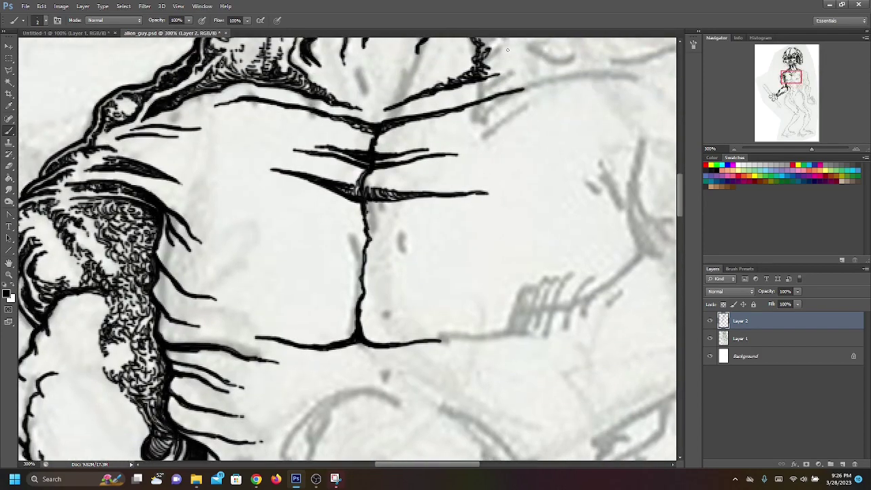
{"action": "mouse_move", "coordinate": [360, 202]}
{"action": "left_mouse_down"}
{"action": "mouse_move", "coordinate": [366, 235]}
{"action": "mouse_move", "coordinate": [362, 214]}
{"action": "mouse_move", "coordinate": [363, 235]}
{"action": "mouse_move", "coordinate": [317, 220]}
{"action": "left_mouse_up"}
{"action": "left_click_drag", "start_coordinate": [364, 235], "coordinate": [266, 208]}
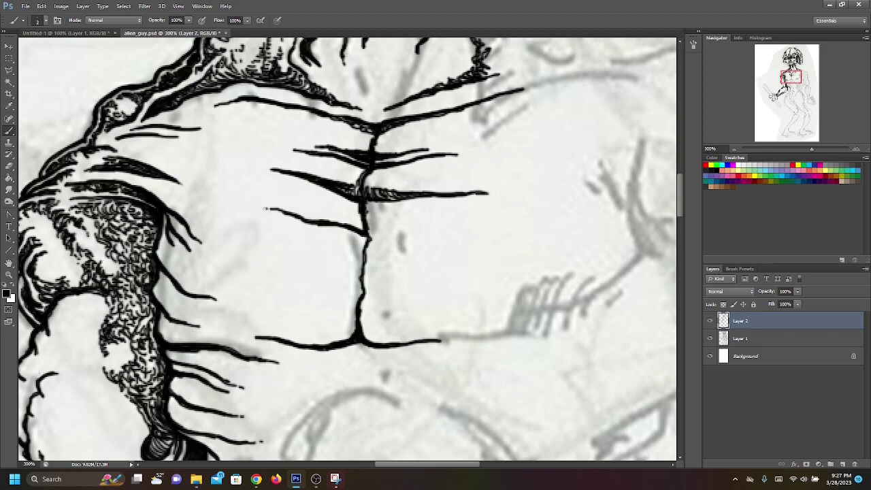
{"action": "mouse_move", "coordinate": [362, 233]}
{"action": "left_mouse_down"}
{"action": "mouse_move", "coordinate": [330, 213]}
{"action": "mouse_move", "coordinate": [358, 225]}
{"action": "mouse_move", "coordinate": [359, 215]}
{"action": "mouse_move", "coordinate": [304, 185]}
{"action": "mouse_move", "coordinate": [338, 194]}
{"action": "mouse_move", "coordinate": [249, 168]}
{"action": "left_mouse_up"}
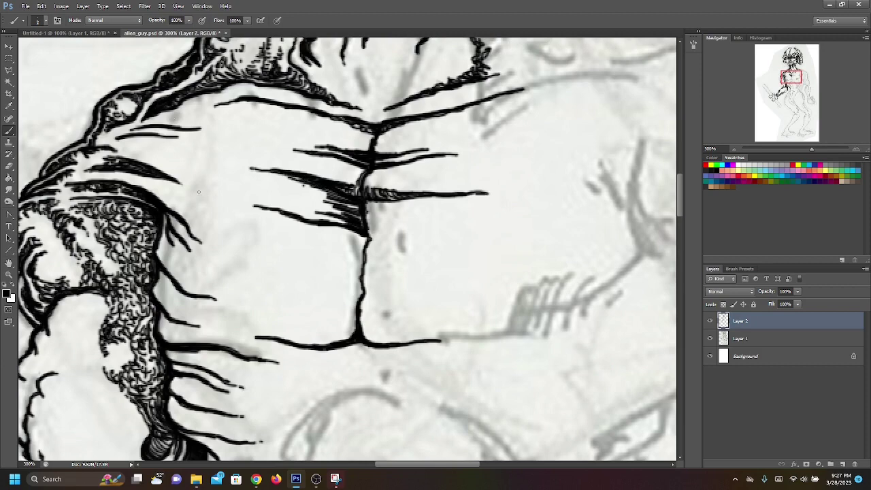
Step: Clean up the left tip of the long hatched crease with the Eraser and restroke it with the Brush
{"action": "key", "text": "e"}
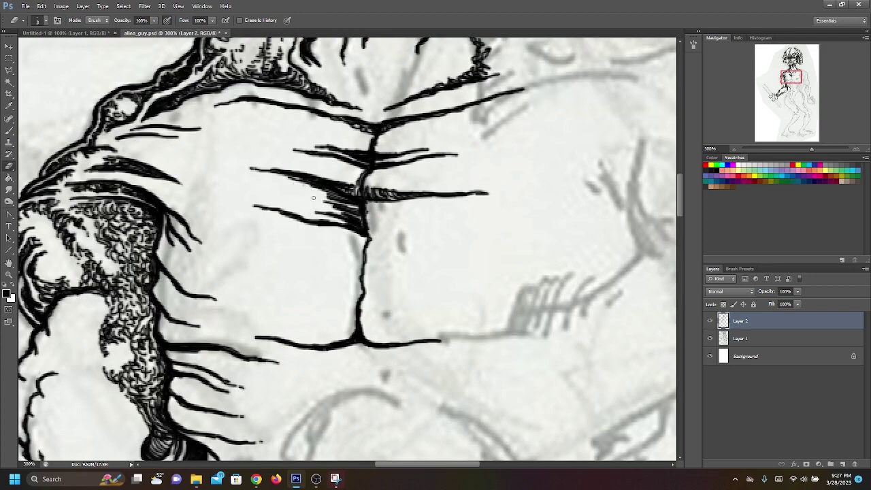
{"action": "mouse_move", "coordinate": [287, 178]}
{"action": "left_mouse_down"}
{"action": "mouse_move", "coordinate": [312, 183]}
{"action": "mouse_move", "coordinate": [273, 173]}
{"action": "left_mouse_up"}
{"action": "left_click", "coordinate": [9, 131]}
{"action": "left_click_drag", "start_coordinate": [330, 186], "coordinate": [277, 175]}
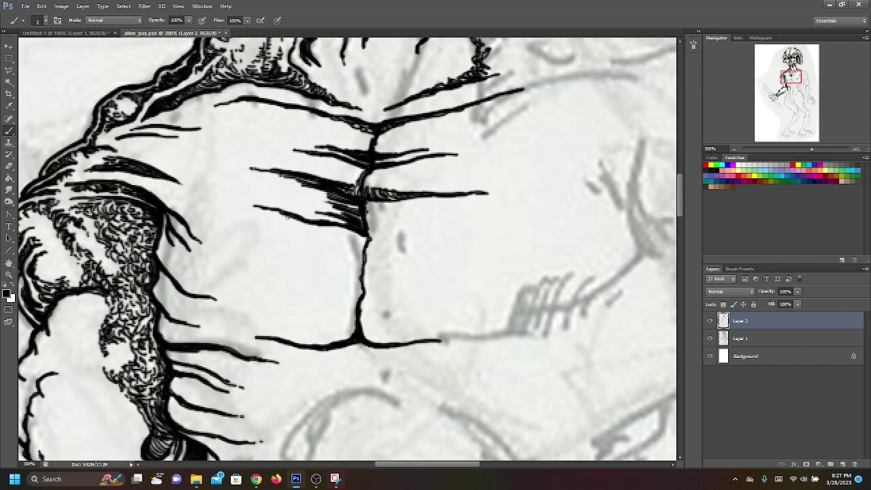
Step: Hatch below the long crease on the right of the center line and close the area with a matching lower crease
{"action": "left_click_drag", "start_coordinate": [362, 204], "coordinate": [434, 198]}
{"action": "left_click_drag", "start_coordinate": [363, 208], "coordinate": [426, 211]}
{"action": "left_click_drag", "start_coordinate": [367, 221], "coordinate": [419, 220]}
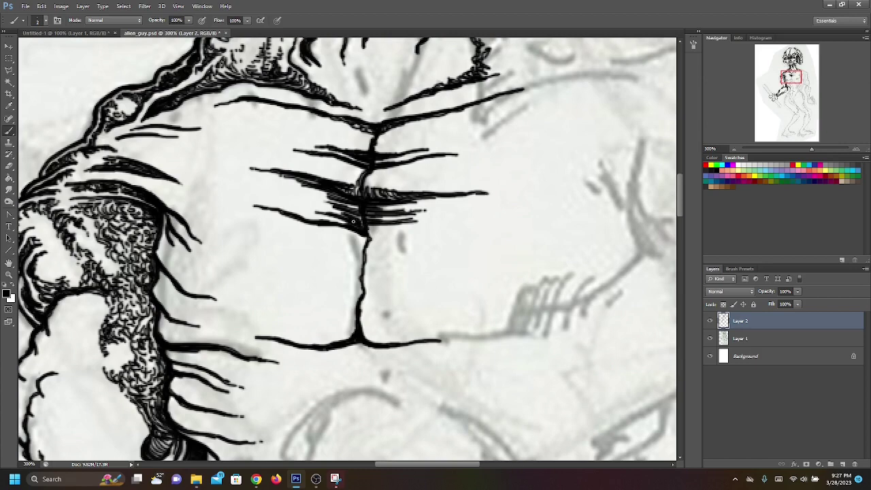
{"action": "left_click_drag", "start_coordinate": [367, 226], "coordinate": [410, 225]}
{"action": "left_click_drag", "start_coordinate": [367, 231], "coordinate": [395, 233]}
{"action": "left_click_drag", "start_coordinate": [368, 238], "coordinate": [453, 232]}
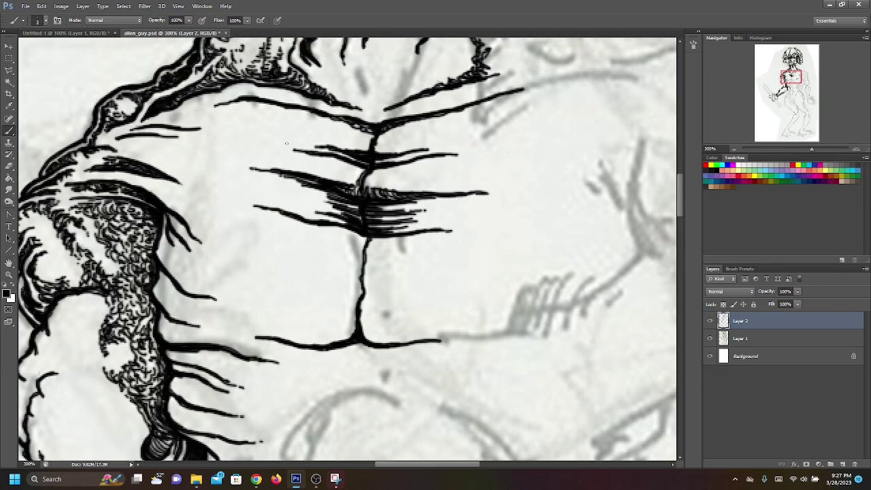
Step: Draw and hatch a new pair of long creases below the existing ones across the center line, lengthening and filling the creases above
{"action": "left_click_drag", "start_coordinate": [279, 171], "coordinate": [238, 166]}
{"action": "mouse_move", "coordinate": [366, 238]}
{"action": "left_mouse_down"}
{"action": "mouse_move", "coordinate": [362, 253]}
{"action": "mouse_move", "coordinate": [320, 239]}
{"action": "mouse_move", "coordinate": [357, 253]}
{"action": "mouse_move", "coordinate": [260, 233]}
{"action": "left_mouse_up"}
{"action": "left_click_drag", "start_coordinate": [331, 243], "coordinate": [250, 232]}
{"action": "left_click_drag", "start_coordinate": [360, 250], "coordinate": [313, 235]}
{"action": "mouse_move", "coordinate": [356, 240]}
{"action": "left_mouse_down"}
{"action": "mouse_move", "coordinate": [333, 233]}
{"action": "mouse_move", "coordinate": [402, 250]}
{"action": "mouse_move", "coordinate": [457, 250]}
{"action": "left_mouse_up"}
{"action": "mouse_move", "coordinate": [364, 247]}
{"action": "left_mouse_down"}
{"action": "mouse_move", "coordinate": [406, 241]}
{"action": "mouse_move", "coordinate": [474, 251]}
{"action": "left_mouse_up"}
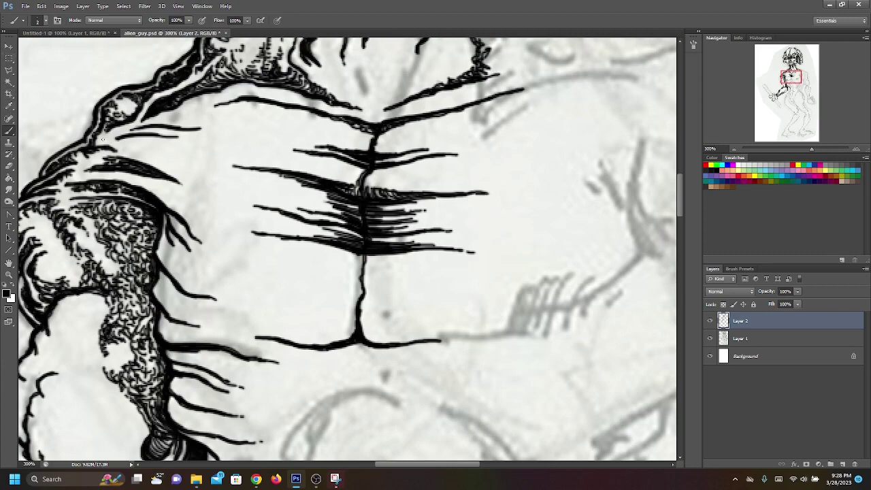
{"action": "mouse_move", "coordinate": [359, 187]}
{"action": "left_mouse_down"}
{"action": "mouse_move", "coordinate": [334, 171]}
{"action": "mouse_move", "coordinate": [353, 177]}
{"action": "mouse_move", "coordinate": [322, 168]}
{"action": "mouse_move", "coordinate": [402, 179]}
{"action": "mouse_move", "coordinate": [364, 184]}
{"action": "mouse_move", "coordinate": [383, 193]}
{"action": "mouse_move", "coordinate": [367, 177]}
{"action": "mouse_move", "coordinate": [383, 180]}
{"action": "mouse_move", "coordinate": [351, 175]}
{"action": "left_mouse_up"}
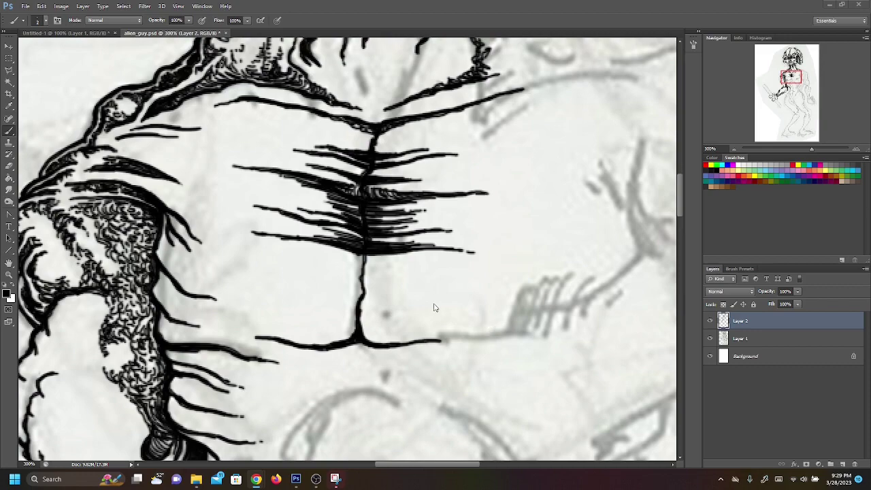
Step: Draw two more creases left of the lower center line and hatch from the center line into the gap above them
{"action": "left_click", "coordinate": [735, 149]}
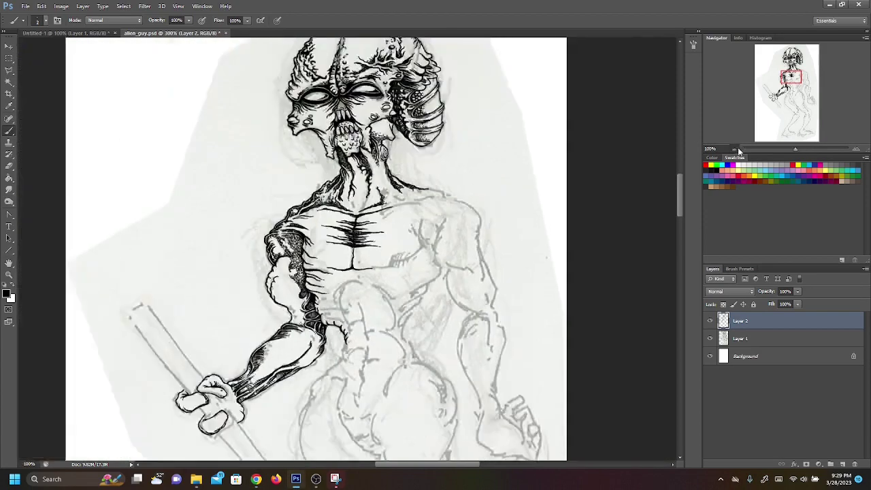
{"action": "left_click", "coordinate": [735, 148]}
{"action": "left_click", "coordinate": [856, 148]}
{"action": "left_click", "coordinate": [855, 148]}
{"action": "left_click", "coordinate": [856, 148]}
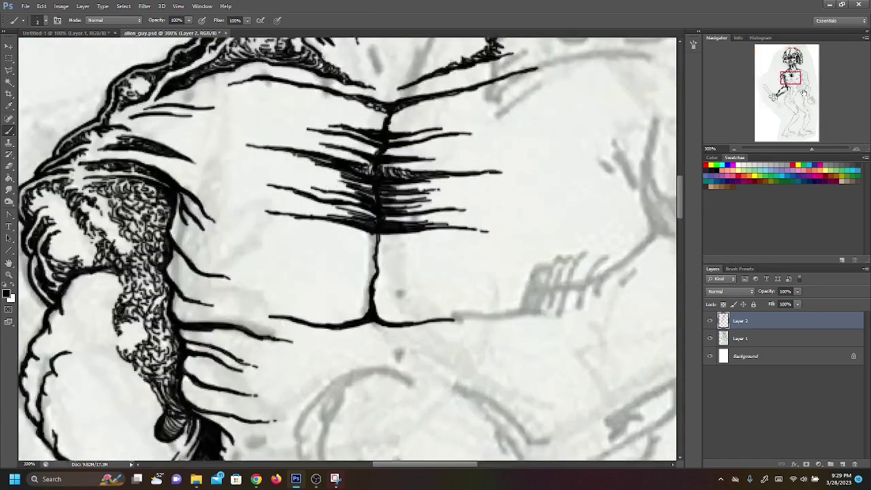
{"action": "mouse_move", "coordinate": [782, 80]}
{"action": "left_mouse_down"}
{"action": "mouse_move", "coordinate": [790, 84]}
{"action": "mouse_move", "coordinate": [788, 76]}
{"action": "left_mouse_up"}
{"action": "mouse_move", "coordinate": [394, 229]}
{"action": "left_mouse_down"}
{"action": "mouse_move", "coordinate": [307, 222]}
{"action": "mouse_move", "coordinate": [387, 228]}
{"action": "mouse_move", "coordinate": [375, 234]}
{"action": "mouse_move", "coordinate": [301, 220]}
{"action": "left_mouse_up"}
{"action": "mouse_move", "coordinate": [391, 227]}
{"action": "left_mouse_down"}
{"action": "mouse_move", "coordinate": [359, 214]}
{"action": "mouse_move", "coordinate": [355, 204]}
{"action": "mouse_move", "coordinate": [299, 200]}
{"action": "left_mouse_up"}
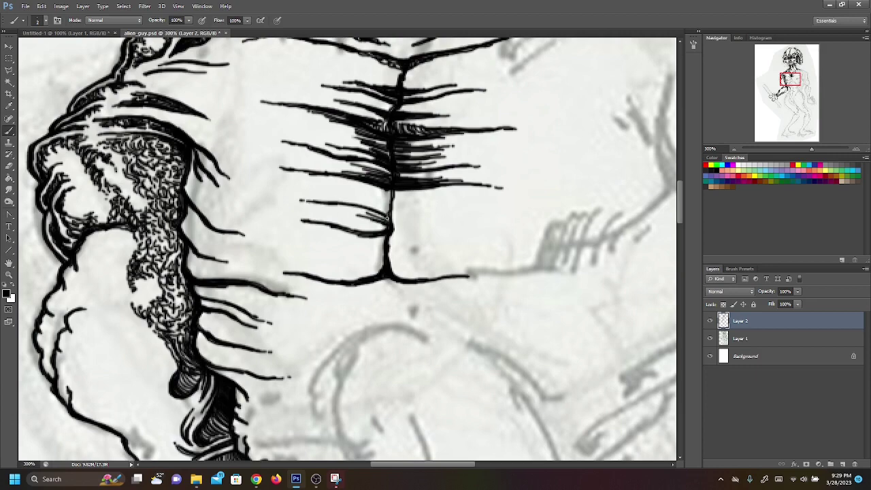
{"action": "mouse_move", "coordinate": [393, 216]}
{"action": "left_mouse_down"}
{"action": "mouse_move", "coordinate": [348, 200]}
{"action": "mouse_move", "coordinate": [377, 189]}
{"action": "mouse_move", "coordinate": [322, 182]}
{"action": "left_mouse_up"}
{"action": "left_click_drag", "start_coordinate": [378, 191], "coordinate": [308, 183]}
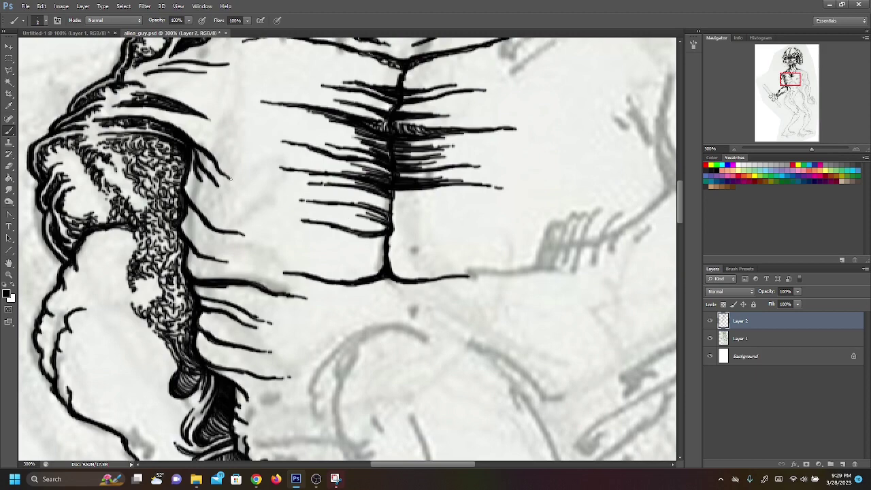
Step: Lengthen the upper of the two new creases to the left and trim its tip with the Eraser
{"action": "mouse_move", "coordinate": [311, 201]}
{"action": "left_mouse_down"}
{"action": "mouse_move", "coordinate": [278, 195]}
{"action": "mouse_move", "coordinate": [350, 204]}
{"action": "mouse_move", "coordinate": [270, 192]}
{"action": "left_mouse_up"}
{"action": "mouse_move", "coordinate": [351, 207]}
{"action": "left_mouse_down"}
{"action": "mouse_move", "coordinate": [385, 203]}
{"action": "mouse_move", "coordinate": [336, 186]}
{"action": "left_mouse_up"}
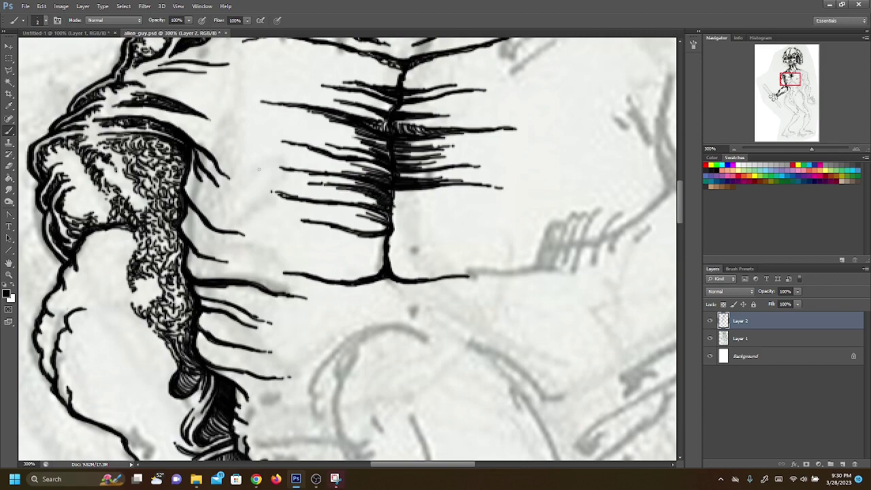
{"action": "left_click", "coordinate": [9, 166]}
{"action": "left_click_drag", "start_coordinate": [271, 191], "coordinate": [283, 195]}
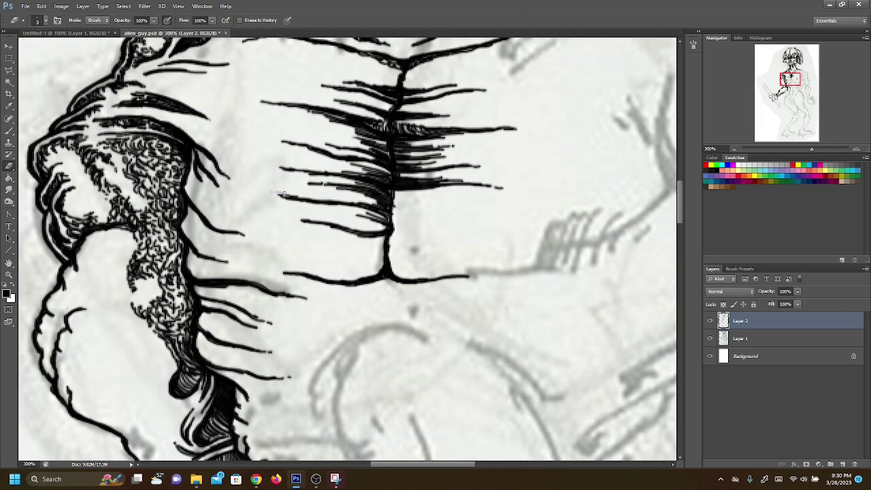
{"action": "key", "text": "ctrl+z"}
{"action": "left_click", "coordinate": [9, 130]}
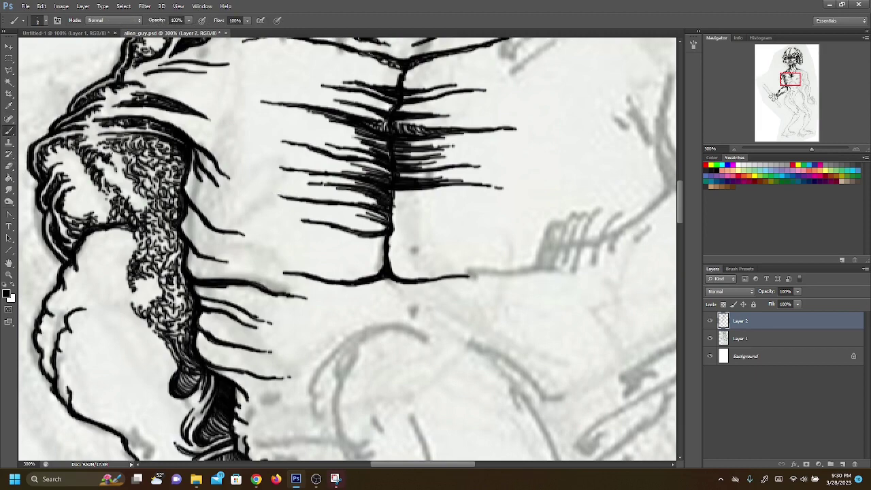
Step: Fill the left side of the lower center line with creases and hatching down to the base of the chest
{"action": "left_click_drag", "start_coordinate": [383, 221], "coordinate": [330, 208]}
{"action": "left_click_drag", "start_coordinate": [387, 235], "coordinate": [319, 239]}
{"action": "mouse_move", "coordinate": [371, 254]}
{"action": "left_mouse_down"}
{"action": "mouse_move", "coordinate": [362, 264]}
{"action": "mouse_move", "coordinate": [296, 256]}
{"action": "left_mouse_up"}
{"action": "mouse_move", "coordinate": [382, 258]}
{"action": "left_mouse_down"}
{"action": "mouse_move", "coordinate": [361, 275]}
{"action": "mouse_move", "coordinate": [283, 252]}
{"action": "left_mouse_up"}
Step: Hatch the right side of the lower center line to the base crease, extend that crease, and darken the center line
{"action": "left_click_drag", "start_coordinate": [393, 190], "coordinate": [443, 199]}
{"action": "mouse_move", "coordinate": [392, 195]}
{"action": "left_mouse_down"}
{"action": "mouse_move", "coordinate": [434, 207]}
{"action": "mouse_move", "coordinate": [404, 205]}
{"action": "mouse_move", "coordinate": [452, 208]}
{"action": "left_mouse_up"}
{"action": "left_click_drag", "start_coordinate": [393, 209], "coordinate": [440, 217]}
{"action": "mouse_move", "coordinate": [392, 214]}
{"action": "left_mouse_down"}
{"action": "mouse_move", "coordinate": [438, 218]}
{"action": "mouse_move", "coordinate": [389, 215]}
{"action": "mouse_move", "coordinate": [419, 226]}
{"action": "mouse_move", "coordinate": [393, 217]}
{"action": "mouse_move", "coordinate": [466, 224]}
{"action": "left_mouse_up"}
{"action": "mouse_move", "coordinate": [390, 234]}
{"action": "left_mouse_down"}
{"action": "mouse_move", "coordinate": [440, 232]}
{"action": "mouse_move", "coordinate": [398, 228]}
{"action": "mouse_move", "coordinate": [429, 235]}
{"action": "mouse_move", "coordinate": [403, 243]}
{"action": "mouse_move", "coordinate": [391, 220]}
{"action": "left_mouse_up"}
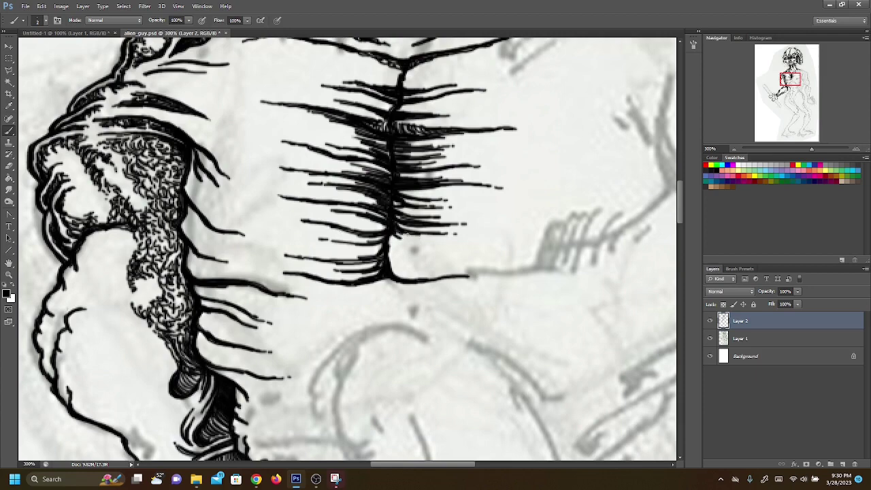
{"action": "mouse_move", "coordinate": [393, 234]}
{"action": "left_mouse_down"}
{"action": "mouse_move", "coordinate": [463, 242]}
{"action": "mouse_move", "coordinate": [390, 244]}
{"action": "mouse_move", "coordinate": [409, 253]}
{"action": "mouse_move", "coordinate": [466, 250]}
{"action": "mouse_move", "coordinate": [389, 256]}
{"action": "mouse_move", "coordinate": [402, 263]}
{"action": "mouse_move", "coordinate": [454, 263]}
{"action": "left_mouse_up"}
{"action": "mouse_move", "coordinate": [389, 253]}
{"action": "left_mouse_down"}
{"action": "mouse_move", "coordinate": [424, 275]}
{"action": "mouse_move", "coordinate": [418, 279]}
{"action": "mouse_move", "coordinate": [384, 271]}
{"action": "mouse_move", "coordinate": [507, 273]}
{"action": "left_mouse_up"}
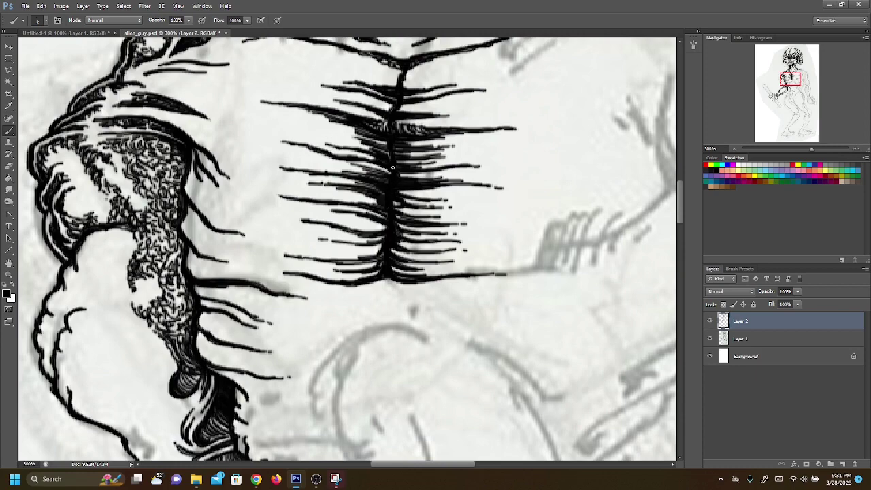
{"action": "mouse_move", "coordinate": [391, 163]}
{"action": "left_mouse_down"}
{"action": "mouse_move", "coordinate": [374, 142]}
{"action": "mouse_move", "coordinate": [382, 143]}
{"action": "mouse_move", "coordinate": [339, 134]}
{"action": "left_mouse_up"}
Step: Add short curved hatching along the neck tendon that runs down to the right collarbone
{"action": "left_click_drag", "start_coordinate": [798, 76], "coordinate": [793, 71]}
{"action": "mouse_move", "coordinate": [375, 184]}
{"action": "left_mouse_down"}
{"action": "mouse_move", "coordinate": [354, 99]}
{"action": "mouse_move", "coordinate": [373, 126]}
{"action": "mouse_move", "coordinate": [349, 88]}
{"action": "mouse_move", "coordinate": [382, 157]}
{"action": "left_mouse_up"}
{"action": "left_click_drag", "start_coordinate": [374, 166], "coordinate": [383, 182]}
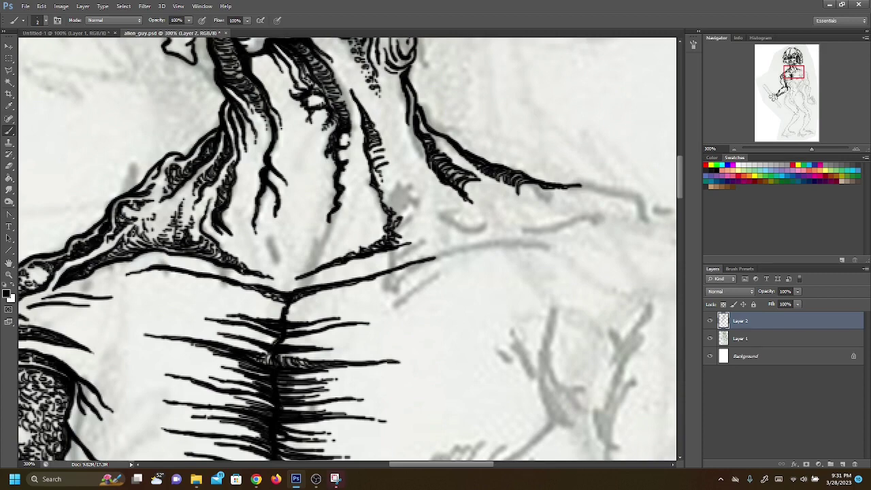
{"action": "left_click_drag", "start_coordinate": [385, 144], "coordinate": [398, 175]}
{"action": "left_click_drag", "start_coordinate": [373, 126], "coordinate": [396, 176]}
{"action": "left_click_drag", "start_coordinate": [790, 75], "coordinate": [791, 72]}
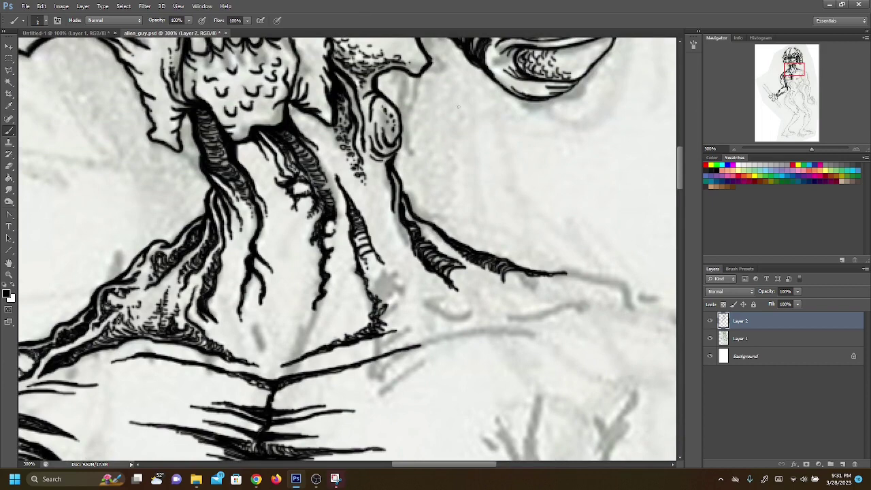
{"action": "left_click_drag", "start_coordinate": [792, 75], "coordinate": [794, 79]}
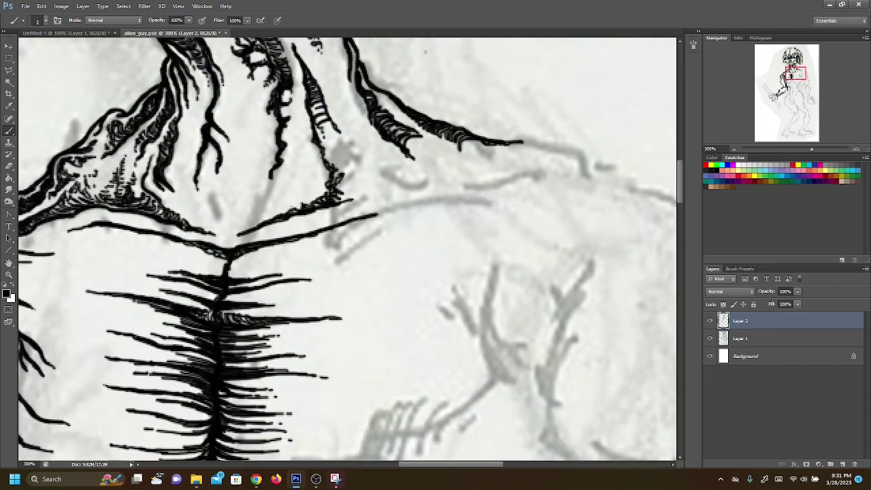
{"action": "mouse_move", "coordinate": [337, 130]}
{"action": "left_mouse_down"}
{"action": "mouse_move", "coordinate": [320, 147]}
{"action": "mouse_move", "coordinate": [346, 150]}
{"action": "mouse_move", "coordinate": [333, 165]}
{"action": "mouse_move", "coordinate": [342, 147]}
{"action": "left_mouse_up"}
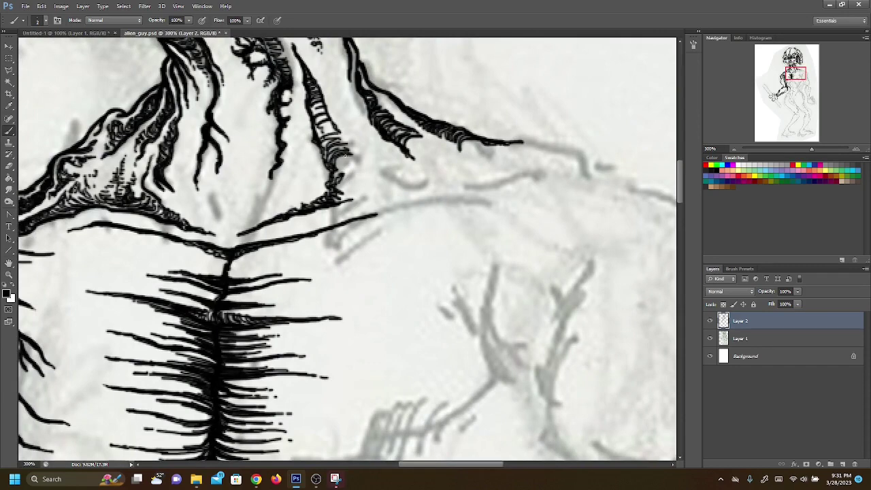
Step: Draw a shaded round knot at the base of the neck tendon and an oval below the neighboring tendon, with small surrounding marks
{"action": "left_click_drag", "start_coordinate": [349, 155], "coordinate": [327, 187]}
{"action": "mouse_move", "coordinate": [348, 158]}
{"action": "left_mouse_down"}
{"action": "mouse_move", "coordinate": [362, 168]}
{"action": "mouse_move", "coordinate": [340, 180]}
{"action": "mouse_move", "coordinate": [351, 176]}
{"action": "left_mouse_up"}
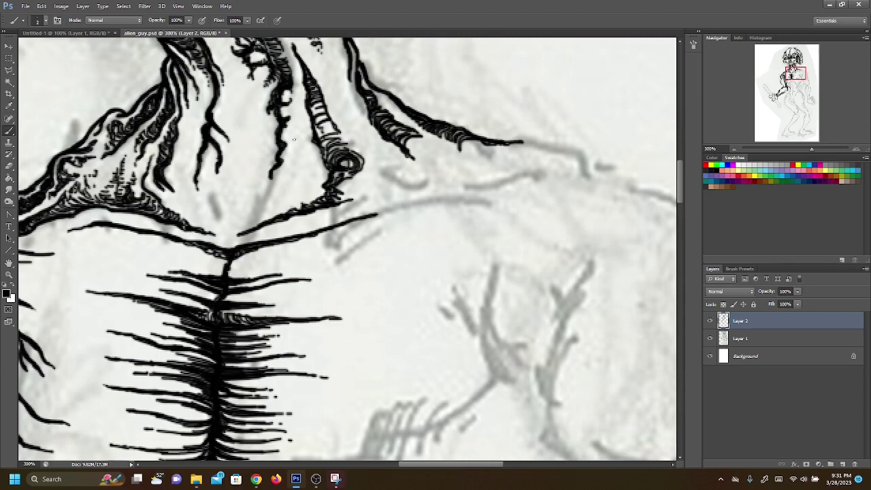
{"action": "left_click_drag", "start_coordinate": [353, 153], "coordinate": [355, 143]}
{"action": "left_click", "coordinate": [346, 129]}
{"action": "mouse_move", "coordinate": [413, 147]}
{"action": "left_mouse_down"}
{"action": "mouse_move", "coordinate": [402, 157]}
{"action": "mouse_move", "coordinate": [422, 139]}
{"action": "mouse_move", "coordinate": [411, 158]}
{"action": "mouse_move", "coordinate": [430, 143]}
{"action": "mouse_move", "coordinate": [419, 162]}
{"action": "mouse_move", "coordinate": [446, 155]}
{"action": "mouse_move", "coordinate": [390, 174]}
{"action": "mouse_move", "coordinate": [430, 174]}
{"action": "mouse_move", "coordinate": [419, 186]}
{"action": "mouse_move", "coordinate": [393, 175]}
{"action": "mouse_move", "coordinate": [415, 185]}
{"action": "mouse_move", "coordinate": [395, 185]}
{"action": "mouse_move", "coordinate": [429, 186]}
{"action": "mouse_move", "coordinate": [402, 189]}
{"action": "mouse_move", "coordinate": [396, 180]}
{"action": "left_mouse_up"}
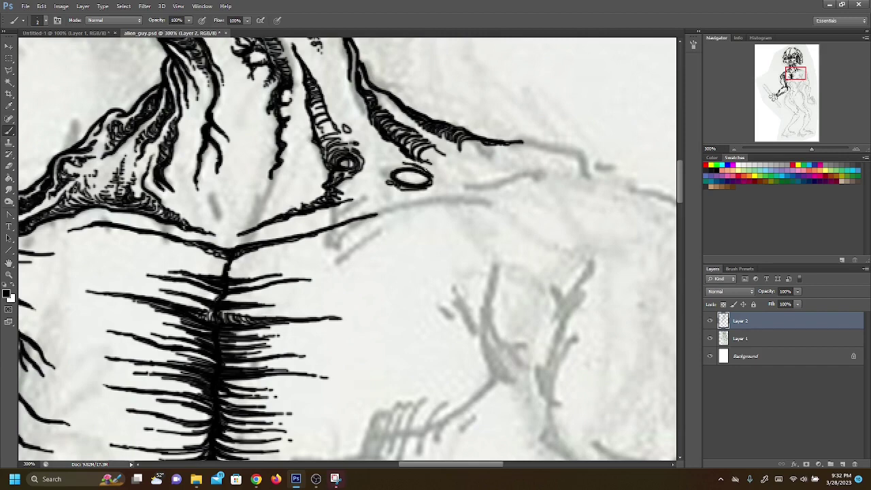
{"action": "mouse_move", "coordinate": [388, 151]}
{"action": "left_mouse_down"}
{"action": "mouse_move", "coordinate": [414, 164]}
{"action": "mouse_move", "coordinate": [391, 160]}
{"action": "mouse_move", "coordinate": [369, 134]}
{"action": "left_mouse_up"}
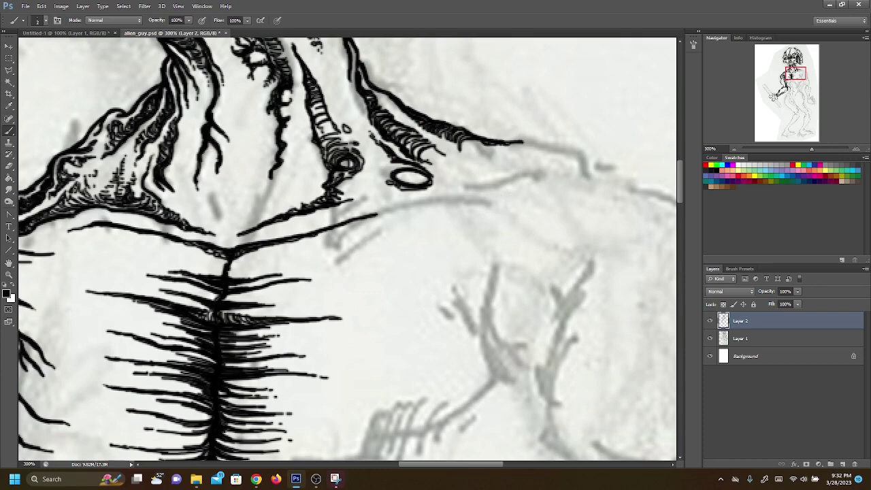
Step: Thicken and extend the right collarbone line, and hatch the ends of the tendons running to the shoulder
{"action": "mouse_move", "coordinate": [335, 199]}
{"action": "left_mouse_down"}
{"action": "mouse_move", "coordinate": [386, 197]}
{"action": "mouse_move", "coordinate": [270, 228]}
{"action": "left_mouse_up"}
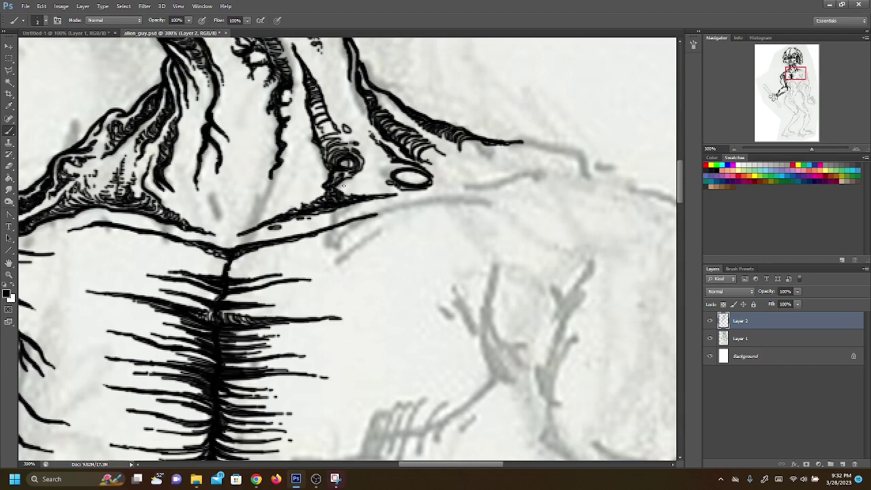
{"action": "left_click_drag", "start_coordinate": [334, 191], "coordinate": [399, 195]}
{"action": "mouse_move", "coordinate": [420, 151]}
{"action": "left_mouse_down"}
{"action": "mouse_move", "coordinate": [456, 164]}
{"action": "mouse_move", "coordinate": [449, 160]}
{"action": "mouse_move", "coordinate": [459, 150]}
{"action": "mouse_move", "coordinate": [480, 145]}
{"action": "mouse_move", "coordinate": [459, 173]}
{"action": "left_mouse_up"}
{"action": "mouse_move", "coordinate": [458, 158]}
{"action": "left_mouse_down"}
{"action": "mouse_move", "coordinate": [476, 173]}
{"action": "mouse_move", "coordinate": [496, 166]}
{"action": "mouse_move", "coordinate": [480, 172]}
{"action": "left_mouse_up"}
{"action": "mouse_move", "coordinate": [442, 169]}
{"action": "left_mouse_down"}
{"action": "mouse_move", "coordinate": [456, 177]}
{"action": "mouse_move", "coordinate": [518, 145]}
{"action": "mouse_move", "coordinate": [547, 149]}
{"action": "left_mouse_up"}
Step: Outline a row of overlapping bumps on top of the right shoulder and ink the shaded collarbone edge leading to them
{"action": "left_click_drag", "start_coordinate": [792, 73], "coordinate": [795, 71]}
{"action": "mouse_move", "coordinate": [401, 180]}
{"action": "left_mouse_down"}
{"action": "mouse_move", "coordinate": [425, 182]}
{"action": "mouse_move", "coordinate": [385, 185]}
{"action": "mouse_move", "coordinate": [397, 179]}
{"action": "mouse_move", "coordinate": [376, 172]}
{"action": "mouse_move", "coordinate": [435, 197]}
{"action": "left_mouse_up"}
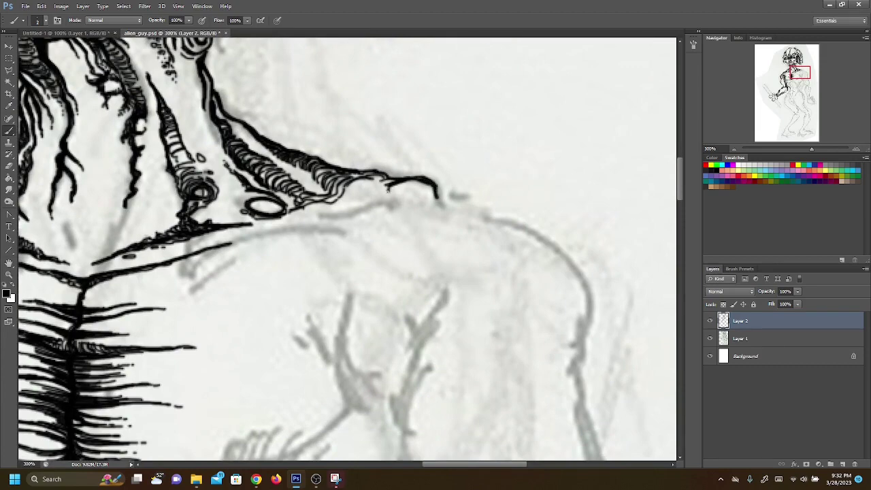
{"action": "mouse_move", "coordinate": [383, 197]}
{"action": "left_mouse_down"}
{"action": "mouse_move", "coordinate": [398, 191]}
{"action": "mouse_move", "coordinate": [368, 203]}
{"action": "mouse_move", "coordinate": [400, 184]}
{"action": "left_mouse_up"}
{"action": "mouse_move", "coordinate": [345, 190]}
{"action": "left_mouse_down"}
{"action": "mouse_move", "coordinate": [353, 195]}
{"action": "mouse_move", "coordinate": [358, 182]}
{"action": "mouse_move", "coordinate": [361, 197]}
{"action": "mouse_move", "coordinate": [378, 195]}
{"action": "mouse_move", "coordinate": [386, 188]}
{"action": "mouse_move", "coordinate": [354, 176]}
{"action": "mouse_move", "coordinate": [384, 176]}
{"action": "mouse_move", "coordinate": [386, 189]}
{"action": "mouse_move", "coordinate": [364, 197]}
{"action": "mouse_move", "coordinate": [305, 204]}
{"action": "left_mouse_up"}
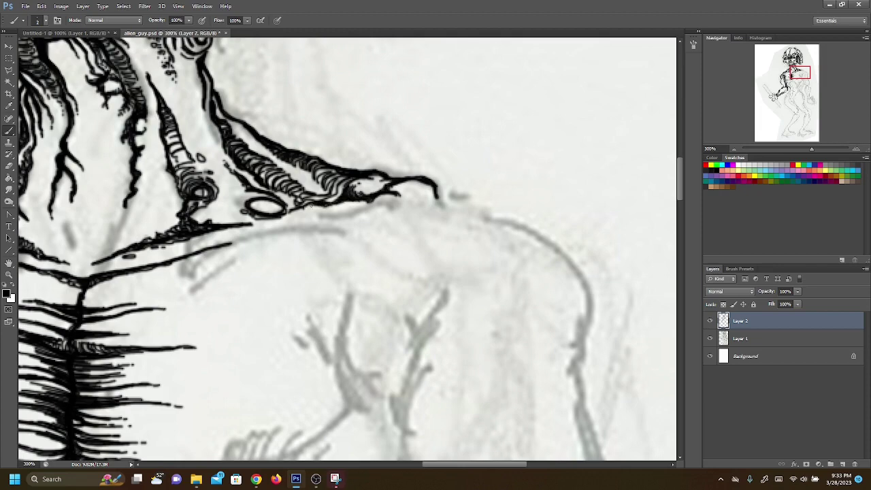
{"action": "mouse_move", "coordinate": [403, 181]}
{"action": "left_mouse_down"}
{"action": "mouse_move", "coordinate": [439, 193]}
{"action": "mouse_move", "coordinate": [419, 198]}
{"action": "mouse_move", "coordinate": [450, 203]}
{"action": "left_mouse_up"}
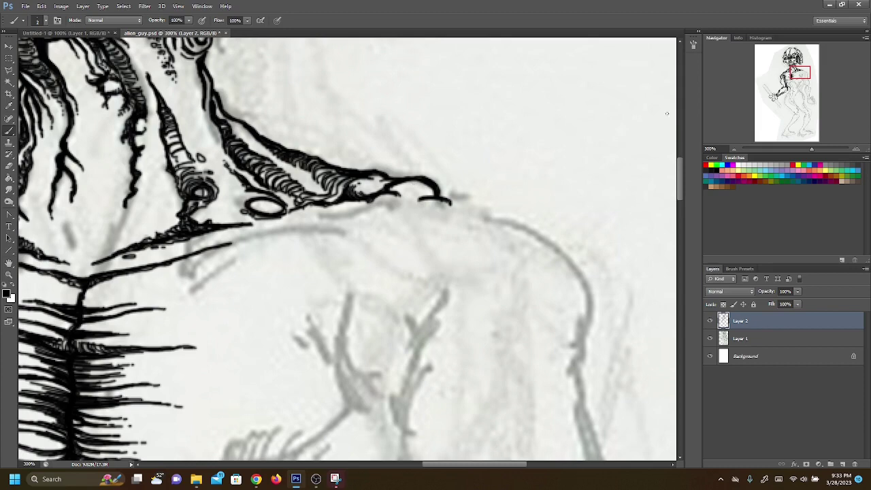
{"action": "mouse_move", "coordinate": [317, 204]}
{"action": "left_mouse_down"}
{"action": "mouse_move", "coordinate": [255, 216]}
{"action": "mouse_move", "coordinate": [312, 215]}
{"action": "mouse_move", "coordinate": [251, 220]}
{"action": "left_mouse_up"}
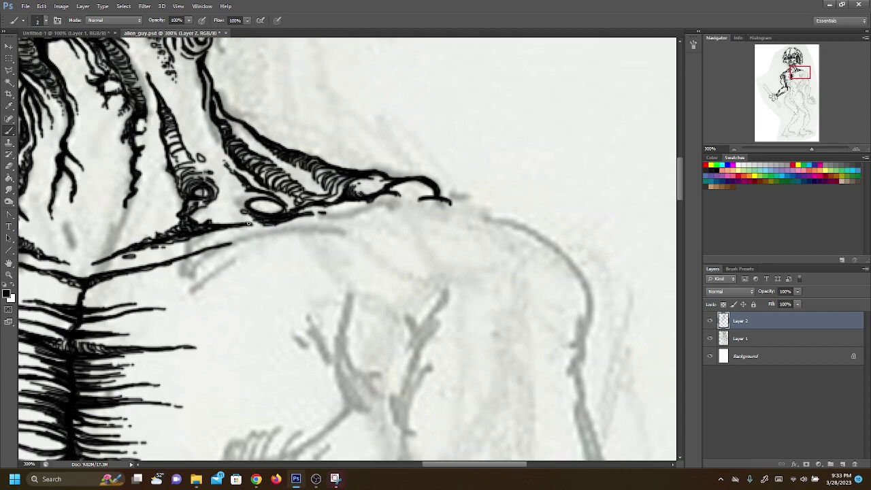
{"action": "mouse_move", "coordinate": [328, 217]}
{"action": "left_mouse_down"}
{"action": "mouse_move", "coordinate": [378, 205]}
{"action": "mouse_move", "coordinate": [303, 215]}
{"action": "mouse_move", "coordinate": [466, 203]}
{"action": "mouse_move", "coordinate": [414, 202]}
{"action": "mouse_move", "coordinate": [461, 200]}
{"action": "mouse_move", "coordinate": [441, 194]}
{"action": "mouse_move", "coordinate": [487, 211]}
{"action": "mouse_move", "coordinate": [410, 216]}
{"action": "mouse_move", "coordinate": [485, 212]}
{"action": "mouse_move", "coordinate": [453, 208]}
{"action": "left_mouse_up"}
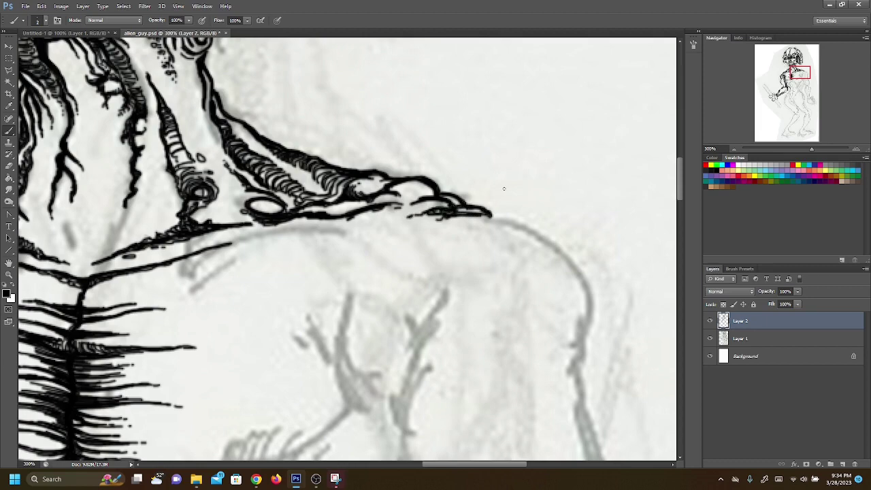
Step: Ink the two curved creases at the right side of the chest so they converge toward the armpit
{"action": "scroll", "coordinate": [503, 188], "scroll_direction": "down", "scroll_amount": 5}
{"action": "scroll", "coordinate": [476, 217], "scroll_direction": "left", "scroll_amount": 4}
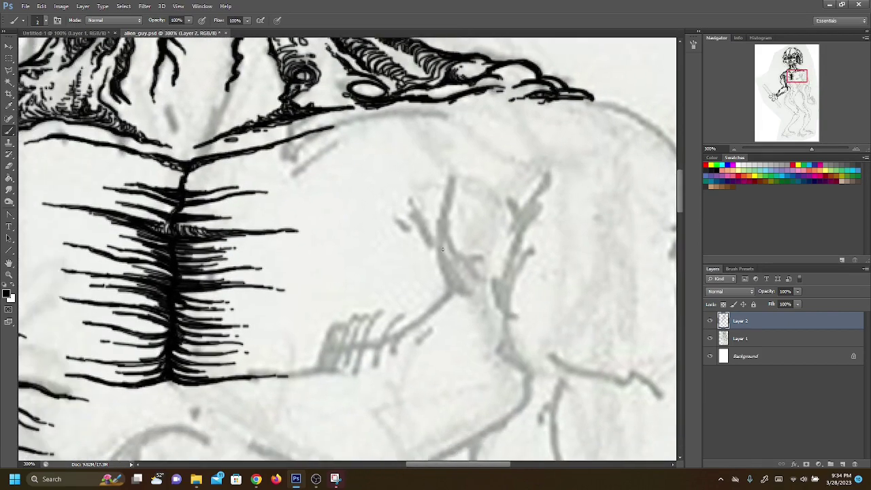
{"action": "mouse_move", "coordinate": [466, 261]}
{"action": "left_mouse_down"}
{"action": "mouse_move", "coordinate": [447, 235]}
{"action": "mouse_move", "coordinate": [457, 178]}
{"action": "left_mouse_up"}
{"action": "mouse_move", "coordinate": [446, 238]}
{"action": "left_mouse_down"}
{"action": "mouse_move", "coordinate": [462, 172]}
{"action": "mouse_move", "coordinate": [449, 215]}
{"action": "mouse_move", "coordinate": [467, 264]}
{"action": "mouse_move", "coordinate": [443, 220]}
{"action": "mouse_move", "coordinate": [457, 166]}
{"action": "left_mouse_up"}
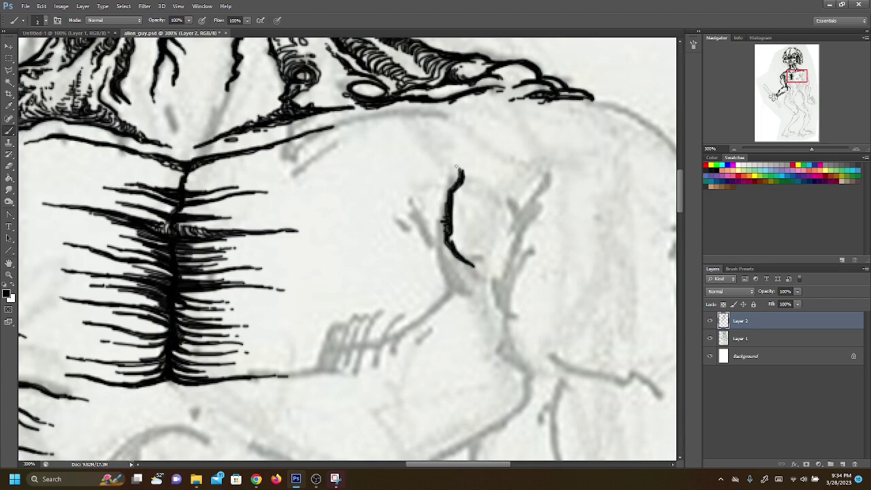
{"action": "mouse_move", "coordinate": [459, 259]}
{"action": "left_mouse_down"}
{"action": "mouse_move", "coordinate": [484, 277]}
{"action": "mouse_move", "coordinate": [455, 264]}
{"action": "mouse_move", "coordinate": [446, 244]}
{"action": "mouse_move", "coordinate": [487, 282]}
{"action": "mouse_move", "coordinate": [435, 255]}
{"action": "mouse_move", "coordinate": [416, 209]}
{"action": "mouse_move", "coordinate": [435, 257]}
{"action": "mouse_move", "coordinate": [415, 194]}
{"action": "left_mouse_up"}
{"action": "mouse_move", "coordinate": [476, 272]}
{"action": "left_mouse_down"}
{"action": "mouse_move", "coordinate": [495, 298]}
{"action": "mouse_move", "coordinate": [487, 289]}
{"action": "left_mouse_up"}
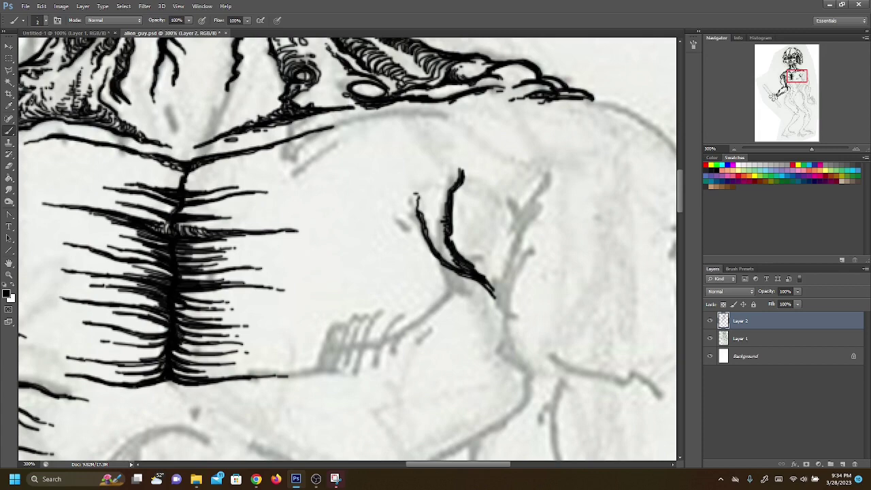
Step: Draw a small round knob beside the converging armpit creases and a short curved stroke above it
{"action": "mouse_move", "coordinate": [467, 270]}
{"action": "left_mouse_down"}
{"action": "mouse_move", "coordinate": [503, 312]}
{"action": "mouse_move", "coordinate": [495, 279]}
{"action": "mouse_move", "coordinate": [508, 261]}
{"action": "mouse_move", "coordinate": [499, 257]}
{"action": "mouse_move", "coordinate": [505, 245]}
{"action": "mouse_move", "coordinate": [503, 256]}
{"action": "mouse_move", "coordinate": [521, 253]}
{"action": "mouse_move", "coordinate": [509, 272]}
{"action": "mouse_move", "coordinate": [525, 251]}
{"action": "left_mouse_up"}
{"action": "left_click_drag", "start_coordinate": [515, 243], "coordinate": [497, 223]}
{"action": "mouse_move", "coordinate": [528, 156]}
{"action": "left_mouse_down"}
{"action": "mouse_move", "coordinate": [505, 173]}
{"action": "mouse_move", "coordinate": [534, 157]}
{"action": "mouse_move", "coordinate": [503, 196]}
{"action": "left_mouse_up"}
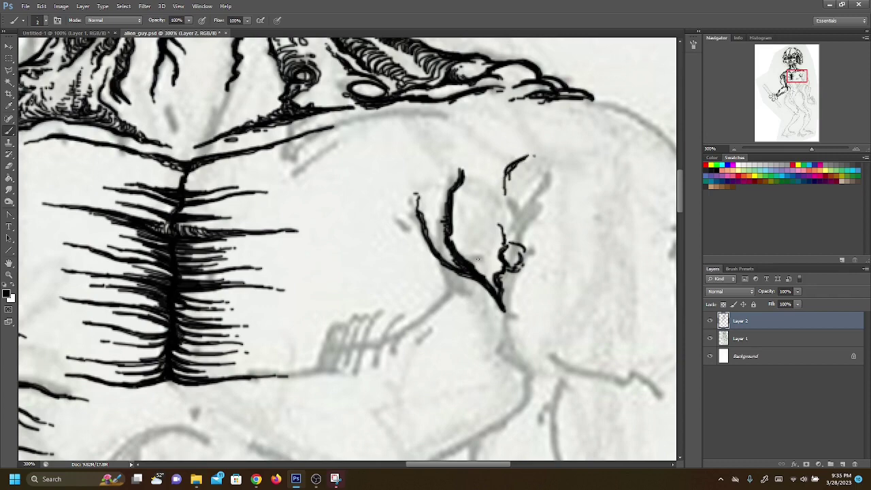
Step: Fill the spaces beside and between the armpit creases with rows of short curved hatching
{"action": "mouse_move", "coordinate": [483, 268]}
{"action": "left_mouse_down"}
{"action": "mouse_move", "coordinate": [495, 263]}
{"action": "mouse_move", "coordinate": [487, 270]}
{"action": "mouse_move", "coordinate": [469, 259]}
{"action": "mouse_move", "coordinate": [491, 250]}
{"action": "mouse_move", "coordinate": [478, 256]}
{"action": "mouse_move", "coordinate": [456, 245]}
{"action": "mouse_move", "coordinate": [499, 243]}
{"action": "mouse_move", "coordinate": [458, 238]}
{"action": "mouse_move", "coordinate": [490, 239]}
{"action": "mouse_move", "coordinate": [456, 226]}
{"action": "mouse_move", "coordinate": [494, 228]}
{"action": "mouse_move", "coordinate": [457, 225]}
{"action": "mouse_move", "coordinate": [468, 215]}
{"action": "mouse_move", "coordinate": [492, 221]}
{"action": "mouse_move", "coordinate": [464, 213]}
{"action": "mouse_move", "coordinate": [461, 202]}
{"action": "mouse_move", "coordinate": [491, 216]}
{"action": "mouse_move", "coordinate": [460, 197]}
{"action": "mouse_move", "coordinate": [462, 189]}
{"action": "mouse_move", "coordinate": [494, 207]}
{"action": "mouse_move", "coordinate": [465, 194]}
{"action": "mouse_move", "coordinate": [497, 193]}
{"action": "mouse_move", "coordinate": [468, 182]}
{"action": "mouse_move", "coordinate": [470, 166]}
{"action": "left_mouse_up"}
{"action": "left_click_drag", "start_coordinate": [478, 194], "coordinate": [497, 184]}
{"action": "mouse_move", "coordinate": [449, 257]}
{"action": "left_mouse_down"}
{"action": "mouse_move", "coordinate": [420, 214]}
{"action": "mouse_move", "coordinate": [442, 208]}
{"action": "mouse_move", "coordinate": [443, 192]}
{"action": "left_mouse_up"}
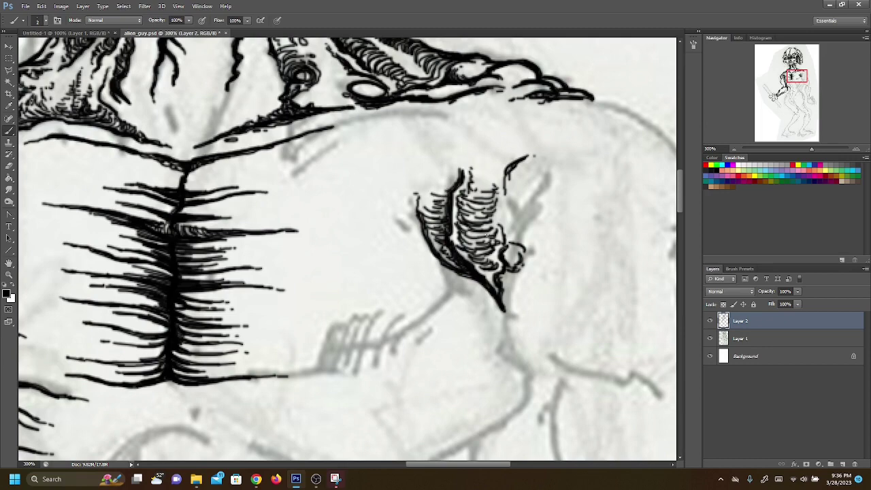
Step: Shade the round knob by the armpit and add short hatching around and below it
{"action": "mouse_move", "coordinate": [504, 242]}
{"action": "left_mouse_down"}
{"action": "mouse_move", "coordinate": [499, 218]}
{"action": "mouse_move", "coordinate": [504, 226]}
{"action": "left_mouse_up"}
{"action": "left_click_drag", "start_coordinate": [483, 275], "coordinate": [499, 268]}
{"action": "left_click_drag", "start_coordinate": [491, 264], "coordinate": [519, 252]}
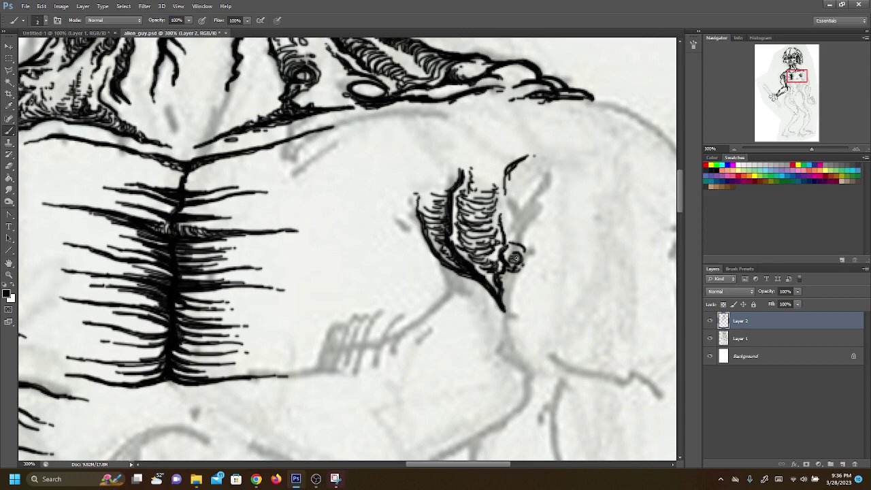
{"action": "mouse_move", "coordinate": [504, 309]}
{"action": "left_mouse_down"}
{"action": "mouse_move", "coordinate": [507, 285]}
{"action": "mouse_move", "coordinate": [532, 259]}
{"action": "left_mouse_up"}
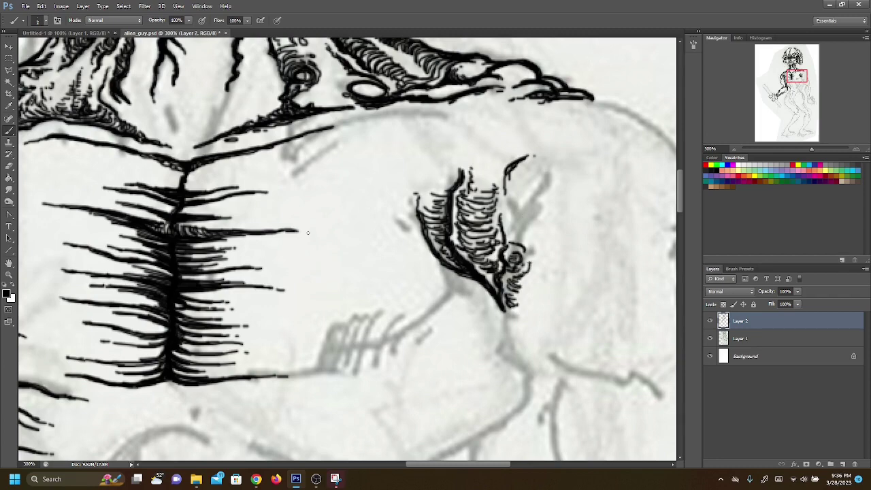
Step: Fill the right edge of the hatched armpit muscle with solid black and add short curved strokes above the muscle
{"action": "mouse_move", "coordinate": [503, 247]}
{"action": "left_mouse_down"}
{"action": "mouse_move", "coordinate": [500, 240]}
{"action": "mouse_move", "coordinate": [489, 254]}
{"action": "left_mouse_up"}
{"action": "mouse_move", "coordinate": [490, 265]}
{"action": "left_mouse_down"}
{"action": "mouse_move", "coordinate": [499, 266]}
{"action": "mouse_move", "coordinate": [498, 207]}
{"action": "mouse_move", "coordinate": [491, 221]}
{"action": "left_mouse_up"}
{"action": "left_click_drag", "start_coordinate": [498, 223], "coordinate": [499, 195]}
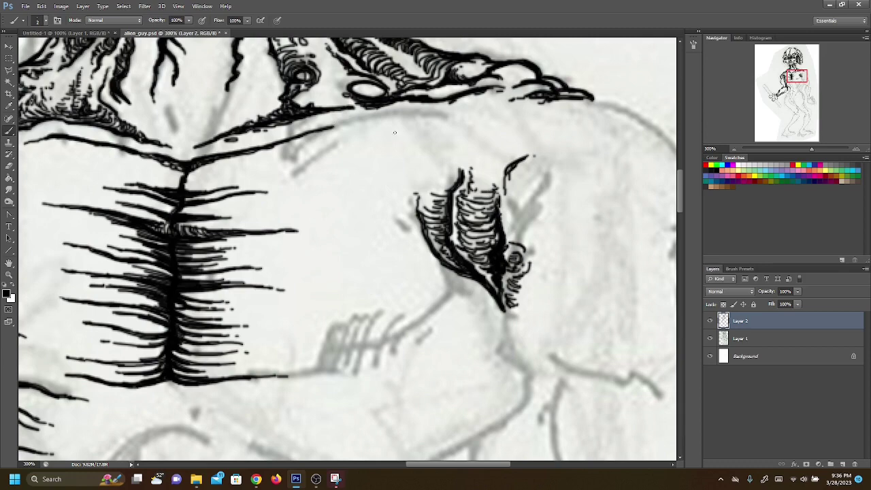
{"action": "left_click_drag", "start_coordinate": [479, 156], "coordinate": [528, 149]}
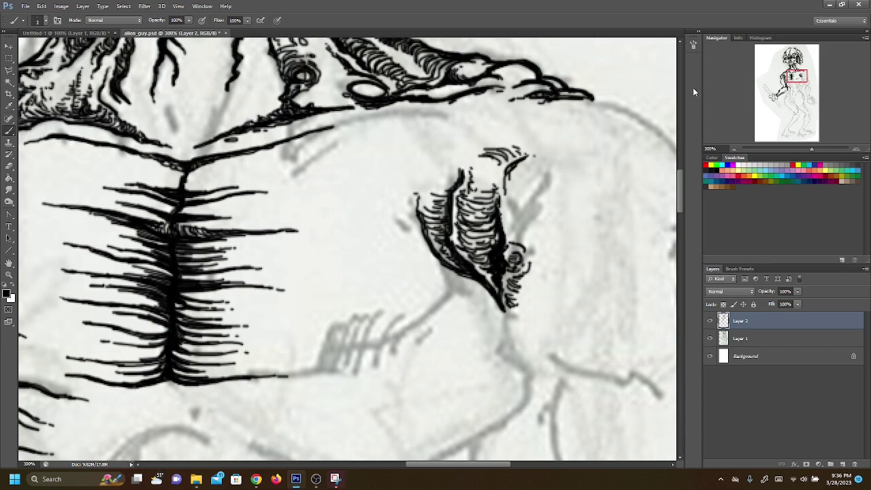
Step: Ink the armpit line down from the hatched creases, the lower edge of the shoulder muscle, and the inner line of the upper arm
{"action": "left_click_drag", "start_coordinate": [796, 76], "coordinate": [799, 77]}
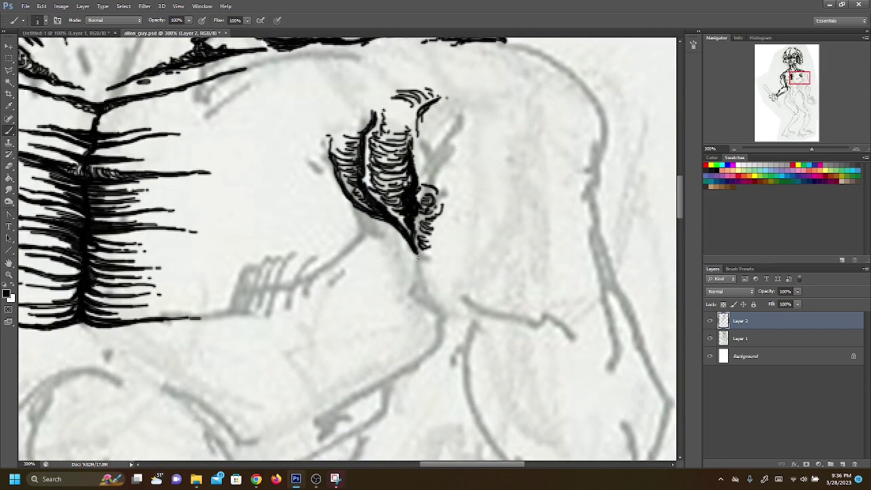
{"action": "mouse_move", "coordinate": [414, 253]}
{"action": "left_mouse_down"}
{"action": "mouse_move", "coordinate": [422, 286]}
{"action": "mouse_move", "coordinate": [417, 257]}
{"action": "mouse_move", "coordinate": [425, 288]}
{"action": "mouse_move", "coordinate": [414, 280]}
{"action": "mouse_move", "coordinate": [456, 313]}
{"action": "left_mouse_up"}
{"action": "mouse_move", "coordinate": [424, 284]}
{"action": "left_mouse_down"}
{"action": "mouse_move", "coordinate": [433, 299]}
{"action": "mouse_move", "coordinate": [514, 319]}
{"action": "left_mouse_up"}
{"action": "left_click_drag", "start_coordinate": [465, 306], "coordinate": [515, 319]}
{"action": "mouse_move", "coordinate": [463, 313]}
{"action": "left_mouse_down"}
{"action": "mouse_move", "coordinate": [457, 369]}
{"action": "mouse_move", "coordinate": [463, 317]}
{"action": "left_mouse_up"}
{"action": "left_click_drag", "start_coordinate": [456, 368], "coordinate": [468, 401]}
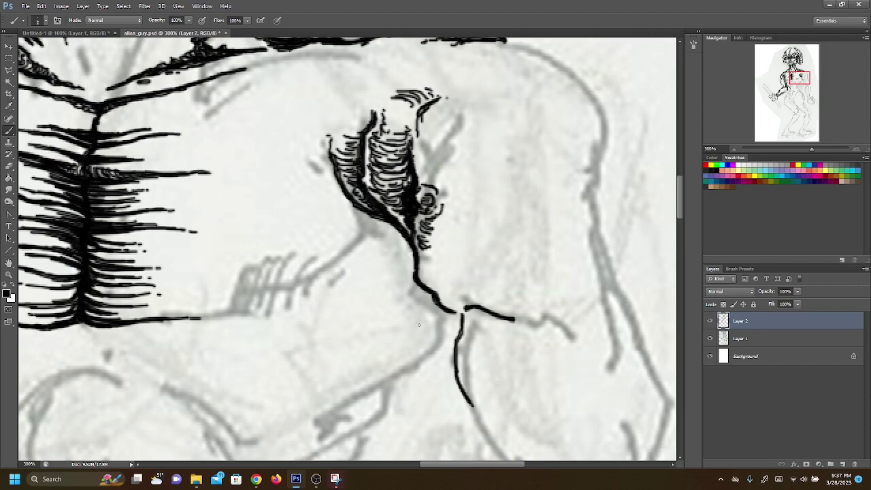
Step: Fork the top of the upper arm's inner line with a short second stroke and erase the ink between the prongs
{"action": "mouse_move", "coordinate": [450, 315]}
{"action": "left_mouse_down"}
{"action": "mouse_move", "coordinate": [455, 337]}
{"action": "mouse_move", "coordinate": [451, 313]}
{"action": "mouse_move", "coordinate": [456, 326]}
{"action": "left_mouse_up"}
{"action": "left_click", "coordinate": [9, 166]}
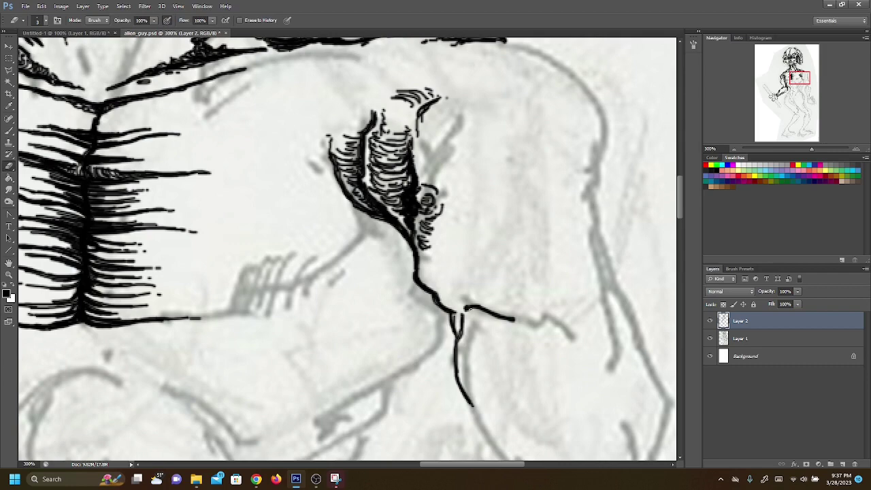
{"action": "left_click_drag", "start_coordinate": [456, 316], "coordinate": [457, 324]}
Step: Ink bands of curved hatching below the outer end of the right-hand collarbone, shade its knob, and thicken the tip over the shoulder
{"action": "left_click_drag", "start_coordinate": [796, 89], "coordinate": [798, 84]}
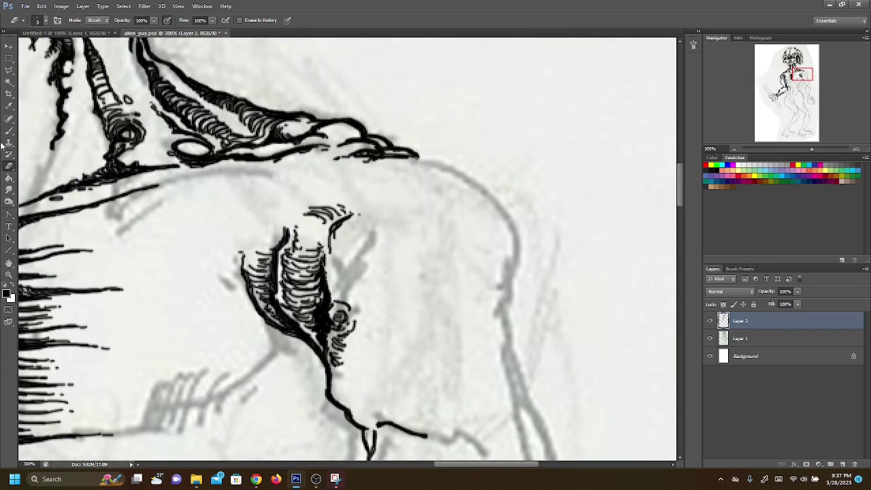
{"action": "left_click", "coordinate": [9, 129]}
{"action": "mouse_move", "coordinate": [421, 160]}
{"action": "left_mouse_down"}
{"action": "mouse_move", "coordinate": [375, 160]}
{"action": "mouse_move", "coordinate": [335, 180]}
{"action": "mouse_move", "coordinate": [317, 164]}
{"action": "mouse_move", "coordinate": [339, 169]}
{"action": "mouse_move", "coordinate": [319, 166]}
{"action": "mouse_move", "coordinate": [320, 176]}
{"action": "mouse_move", "coordinate": [298, 187]}
{"action": "left_mouse_up"}
{"action": "left_click_drag", "start_coordinate": [336, 157], "coordinate": [284, 193]}
{"action": "mouse_move", "coordinate": [337, 147]}
{"action": "left_mouse_down"}
{"action": "mouse_move", "coordinate": [323, 157]}
{"action": "mouse_move", "coordinate": [343, 153]}
{"action": "mouse_move", "coordinate": [314, 159]}
{"action": "left_mouse_up"}
{"action": "mouse_move", "coordinate": [324, 149]}
{"action": "left_mouse_down"}
{"action": "mouse_move", "coordinate": [278, 183]}
{"action": "mouse_move", "coordinate": [251, 186]}
{"action": "mouse_move", "coordinate": [274, 191]}
{"action": "mouse_move", "coordinate": [267, 193]}
{"action": "left_mouse_up"}
{"action": "left_click_drag", "start_coordinate": [273, 160], "coordinate": [257, 180]}
{"action": "mouse_move", "coordinate": [262, 174]}
{"action": "left_mouse_down"}
{"action": "mouse_move", "coordinate": [243, 197]}
{"action": "mouse_move", "coordinate": [250, 185]}
{"action": "left_mouse_up"}
{"action": "mouse_move", "coordinate": [271, 162]}
{"action": "left_mouse_down"}
{"action": "mouse_move", "coordinate": [242, 195]}
{"action": "mouse_move", "coordinate": [262, 170]}
{"action": "left_mouse_up"}
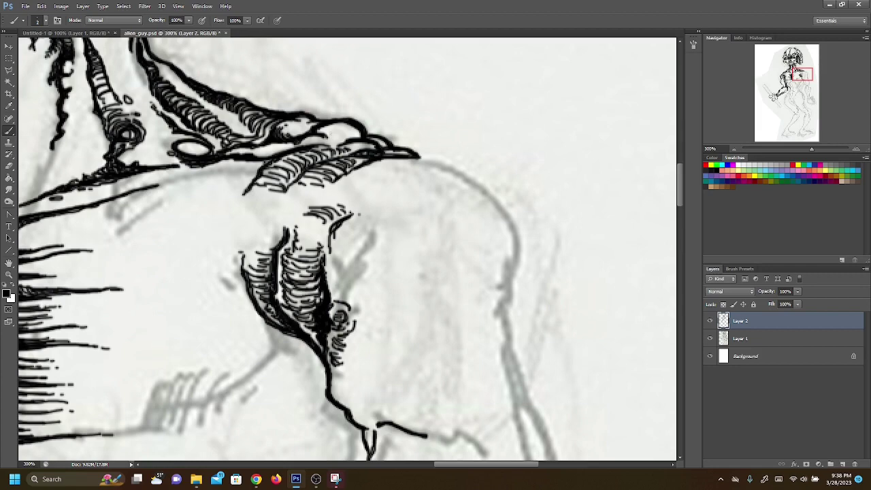
{"action": "mouse_move", "coordinate": [339, 141]}
{"action": "left_mouse_down"}
{"action": "mouse_move", "coordinate": [330, 148]}
{"action": "mouse_move", "coordinate": [325, 136]}
{"action": "mouse_move", "coordinate": [354, 138]}
{"action": "mouse_move", "coordinate": [333, 140]}
{"action": "mouse_move", "coordinate": [349, 139]}
{"action": "mouse_move", "coordinate": [331, 133]}
{"action": "mouse_move", "coordinate": [345, 126]}
{"action": "mouse_move", "coordinate": [306, 143]}
{"action": "mouse_move", "coordinate": [325, 140]}
{"action": "left_mouse_up"}
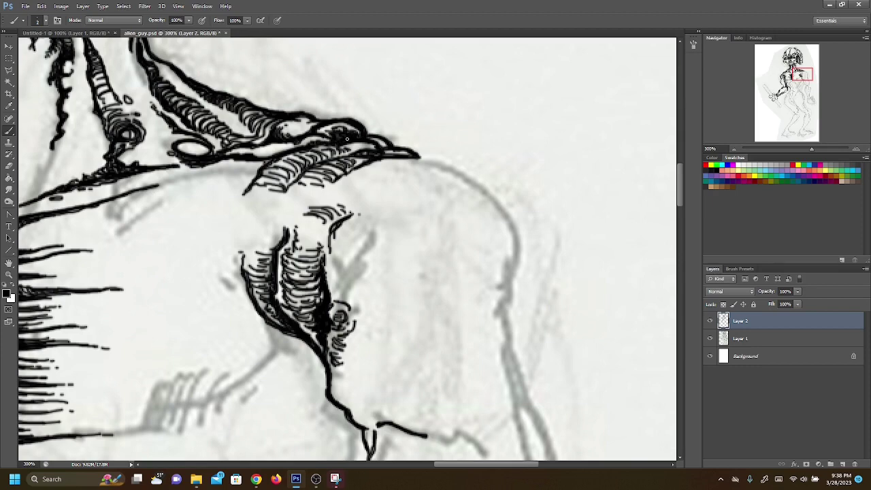
{"action": "mouse_move", "coordinate": [367, 138]}
{"action": "left_mouse_down"}
{"action": "mouse_move", "coordinate": [415, 159]}
{"action": "mouse_move", "coordinate": [390, 162]}
{"action": "mouse_move", "coordinate": [434, 160]}
{"action": "mouse_move", "coordinate": [360, 169]}
{"action": "mouse_move", "coordinate": [340, 180]}
{"action": "left_mouse_up"}
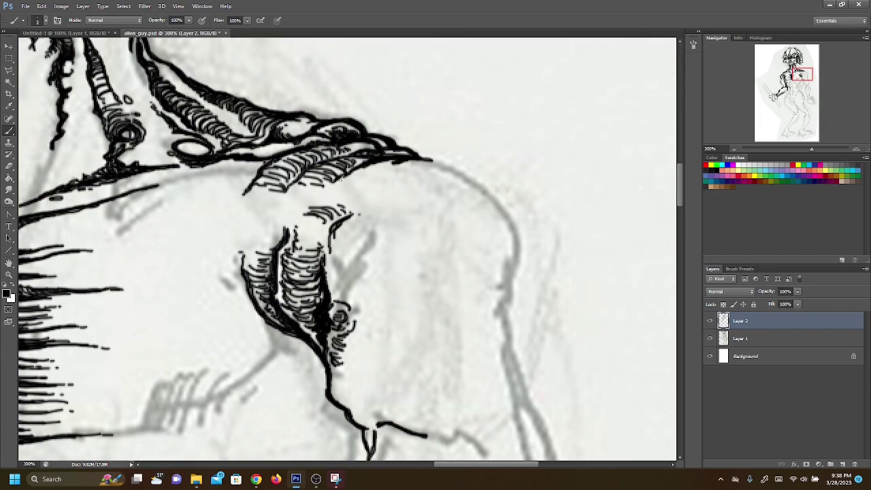
Step: Add slanted crease strokes and hatching on the chest beside the armpit, plus short hatching under the right-hand collarbone
{"action": "left_click_drag", "start_coordinate": [801, 73], "coordinate": [749, 78]}
{"action": "mouse_move", "coordinate": [434, 185]}
{"action": "left_mouse_down"}
{"action": "mouse_move", "coordinate": [457, 164]}
{"action": "mouse_move", "coordinate": [419, 197]}
{"action": "mouse_move", "coordinate": [458, 164]}
{"action": "mouse_move", "coordinate": [412, 198]}
{"action": "left_mouse_up"}
{"action": "left_click_drag", "start_coordinate": [450, 177], "coordinate": [401, 219]}
{"action": "mouse_move", "coordinate": [433, 190]}
{"action": "left_mouse_down"}
{"action": "mouse_move", "coordinate": [445, 180]}
{"action": "mouse_move", "coordinate": [400, 220]}
{"action": "mouse_move", "coordinate": [436, 196]}
{"action": "mouse_move", "coordinate": [419, 216]}
{"action": "left_mouse_up"}
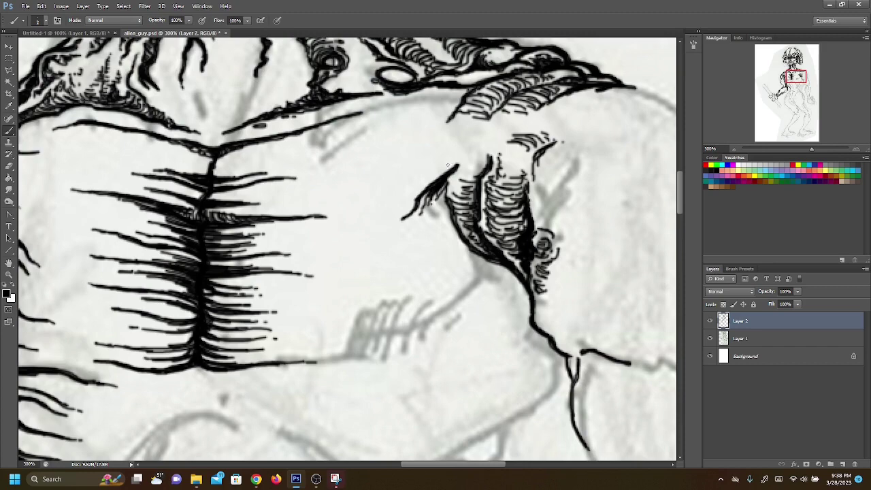
{"action": "left_click_drag", "start_coordinate": [454, 161], "coordinate": [419, 179]}
{"action": "mouse_move", "coordinate": [454, 156]}
{"action": "left_mouse_down"}
{"action": "mouse_move", "coordinate": [431, 173]}
{"action": "mouse_move", "coordinate": [411, 165]}
{"action": "mouse_move", "coordinate": [404, 183]}
{"action": "left_mouse_up"}
{"action": "left_click_drag", "start_coordinate": [425, 152], "coordinate": [437, 145]}
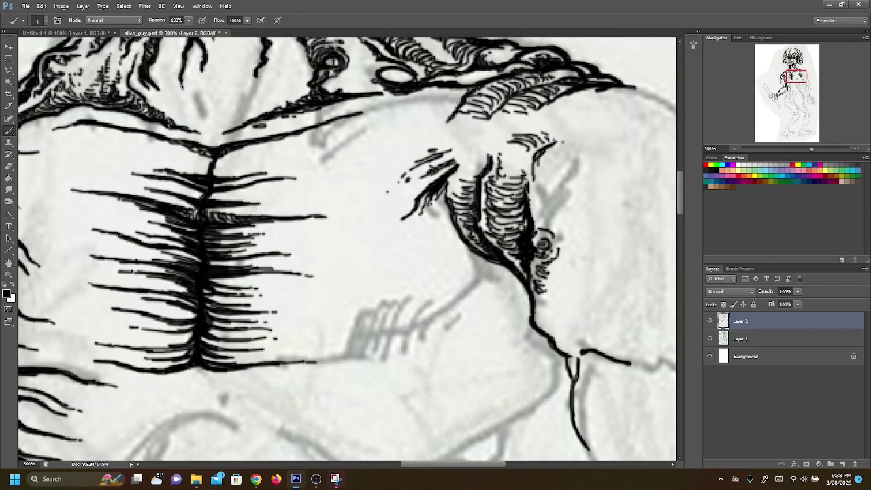
{"action": "mouse_move", "coordinate": [466, 88]}
{"action": "left_mouse_down"}
{"action": "mouse_move", "coordinate": [447, 113]}
{"action": "mouse_move", "coordinate": [400, 112]}
{"action": "left_mouse_up"}
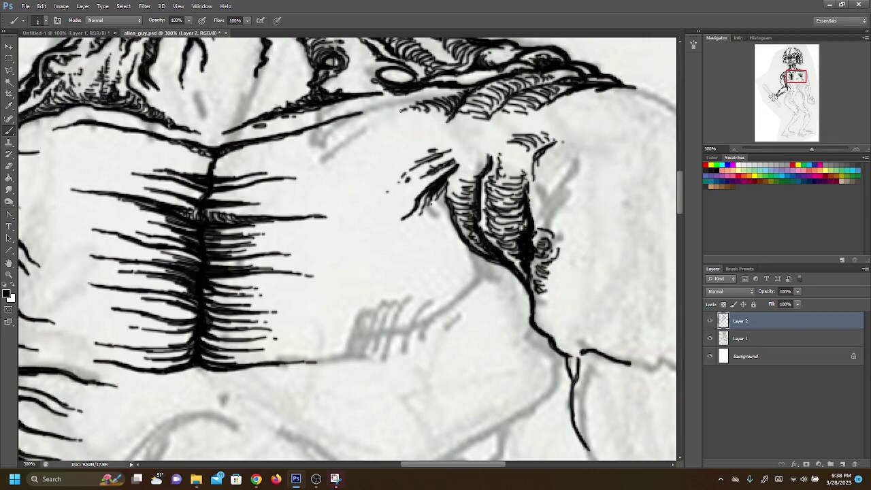
Step: Ink the lower edge of the right-hand chest muscle from the armpit inward, tapering the line and hatching its upper end
{"action": "left_click_drag", "start_coordinate": [790, 77], "coordinate": [797, 81]}
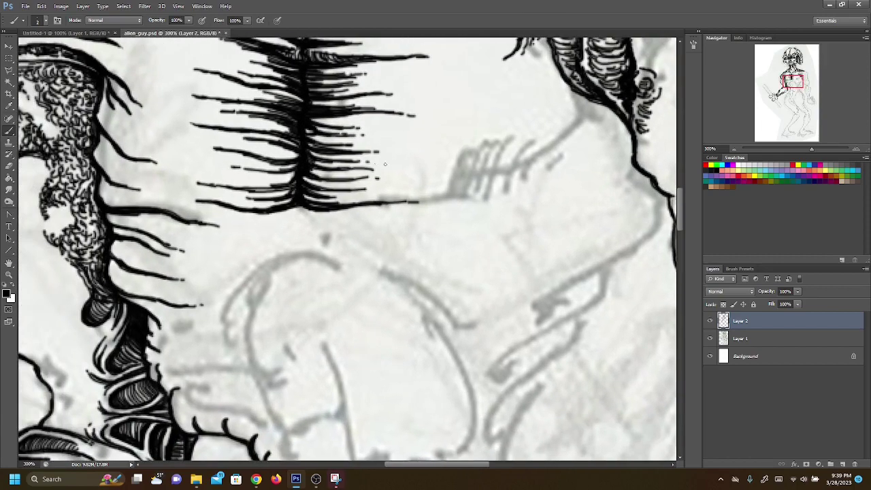
{"action": "mouse_move", "coordinate": [469, 177]}
{"action": "left_mouse_down"}
{"action": "mouse_move", "coordinate": [513, 169]}
{"action": "mouse_move", "coordinate": [559, 141]}
{"action": "mouse_move", "coordinate": [591, 108]}
{"action": "mouse_move", "coordinate": [562, 140]}
{"action": "mouse_move", "coordinate": [510, 168]}
{"action": "mouse_move", "coordinate": [443, 183]}
{"action": "mouse_move", "coordinate": [530, 158]}
{"action": "left_mouse_up"}
{"action": "mouse_move", "coordinate": [527, 160]}
{"action": "left_mouse_down"}
{"action": "mouse_move", "coordinate": [589, 102]}
{"action": "mouse_move", "coordinate": [571, 92]}
{"action": "mouse_move", "coordinate": [571, 121]}
{"action": "mouse_move", "coordinate": [556, 134]}
{"action": "mouse_move", "coordinate": [578, 101]}
{"action": "mouse_move", "coordinate": [552, 138]}
{"action": "mouse_move", "coordinate": [525, 156]}
{"action": "left_mouse_up"}
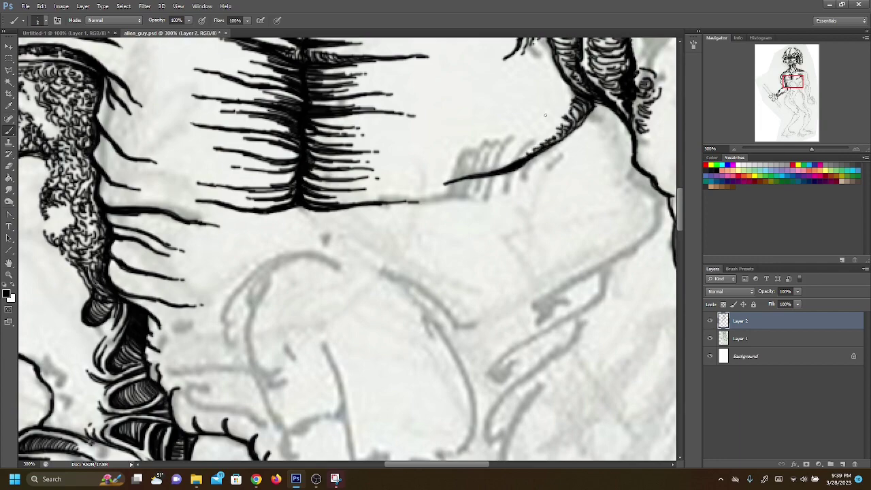
Step: Add curved hatching and short broken strokes above the chest muscle's lower edge, just below the armpit creases
{"action": "left_click_drag", "start_coordinate": [793, 80], "coordinate": [796, 78]}
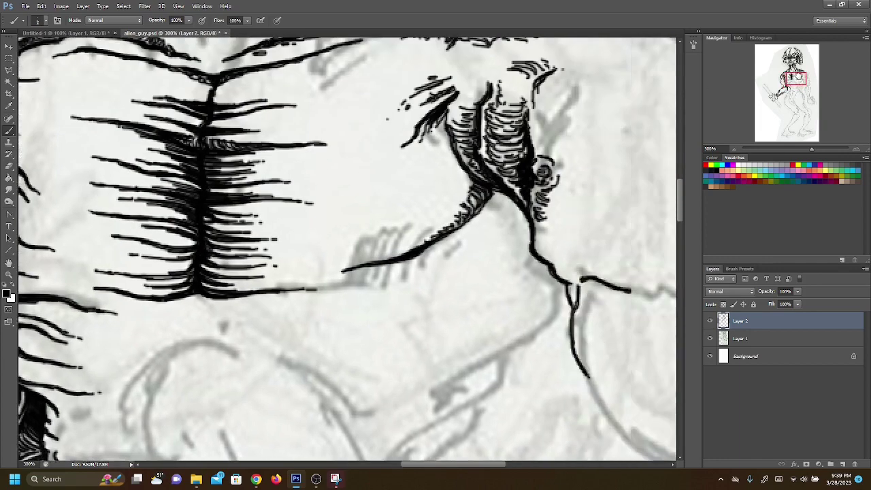
{"action": "left_click_drag", "start_coordinate": [464, 180], "coordinate": [452, 209]}
{"action": "mouse_move", "coordinate": [469, 176]}
{"action": "left_mouse_down"}
{"action": "mouse_move", "coordinate": [453, 212]}
{"action": "mouse_move", "coordinate": [441, 216]}
{"action": "left_mouse_up"}
{"action": "mouse_move", "coordinate": [465, 169]}
{"action": "left_mouse_down"}
{"action": "mouse_move", "coordinate": [449, 197]}
{"action": "mouse_move", "coordinate": [456, 178]}
{"action": "mouse_move", "coordinate": [432, 205]}
{"action": "mouse_move", "coordinate": [452, 207]}
{"action": "mouse_move", "coordinate": [445, 212]}
{"action": "left_mouse_up"}
{"action": "left_click_drag", "start_coordinate": [451, 210], "coordinate": [430, 223]}
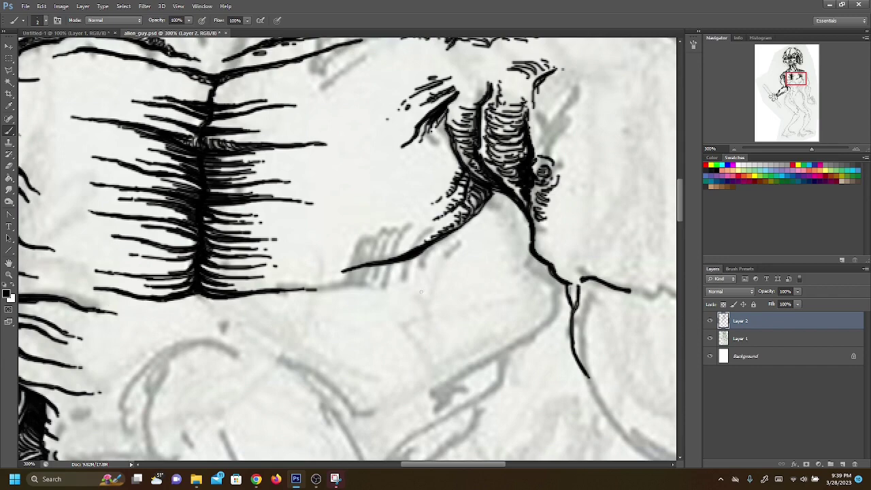
Step: Extend the lower end of the central chest crease with curved strokes fanning out to both sides
{"action": "mouse_move", "coordinate": [206, 301]}
{"action": "left_mouse_down"}
{"action": "mouse_move", "coordinate": [245, 303]}
{"action": "mouse_move", "coordinate": [208, 301]}
{"action": "mouse_move", "coordinate": [248, 304]}
{"action": "mouse_move", "coordinate": [219, 312]}
{"action": "mouse_move", "coordinate": [249, 314]}
{"action": "left_mouse_up"}
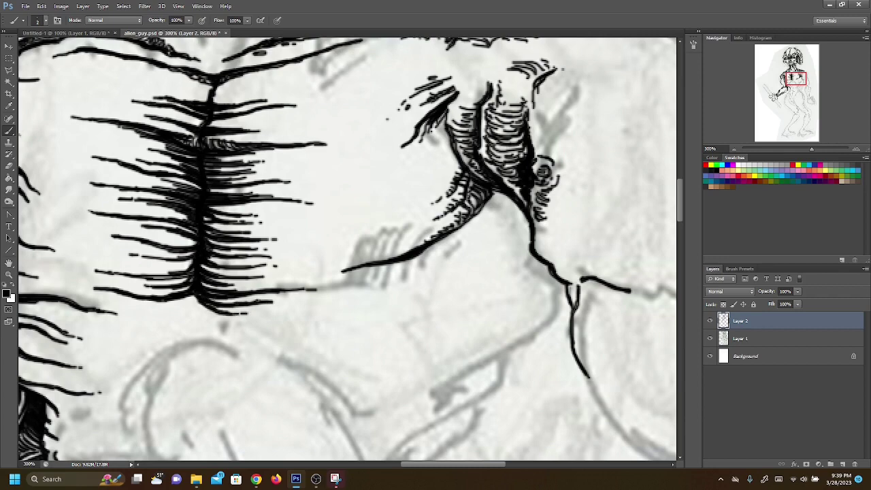
{"action": "left_click_drag", "start_coordinate": [194, 292], "coordinate": [140, 312]}
{"action": "mouse_move", "coordinate": [185, 298]}
{"action": "left_mouse_down"}
{"action": "mouse_move", "coordinate": [146, 312]}
{"action": "mouse_move", "coordinate": [195, 296]}
{"action": "mouse_move", "coordinate": [140, 324]}
{"action": "mouse_move", "coordinate": [200, 299]}
{"action": "left_mouse_up"}
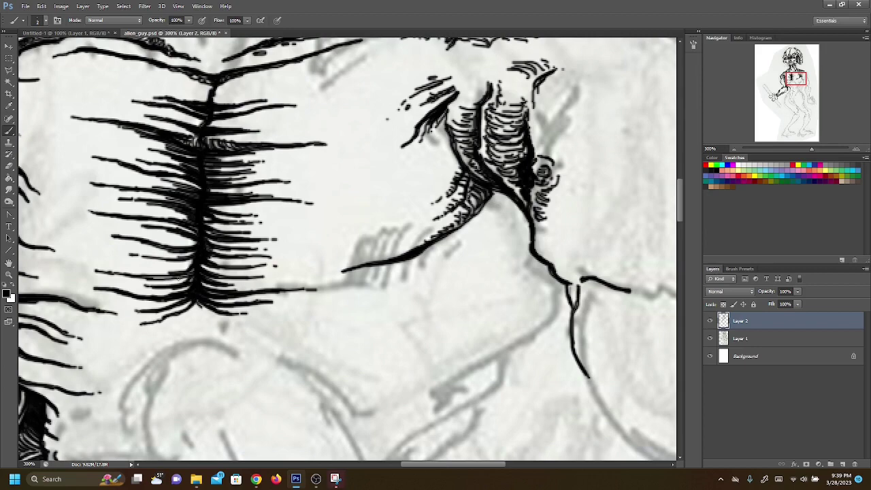
{"action": "mouse_move", "coordinate": [197, 298]}
{"action": "left_mouse_down"}
{"action": "mouse_move", "coordinate": [216, 318]}
{"action": "mouse_move", "coordinate": [240, 320]}
{"action": "mouse_move", "coordinate": [195, 312]}
{"action": "mouse_move", "coordinate": [113, 334]}
{"action": "left_mouse_up"}
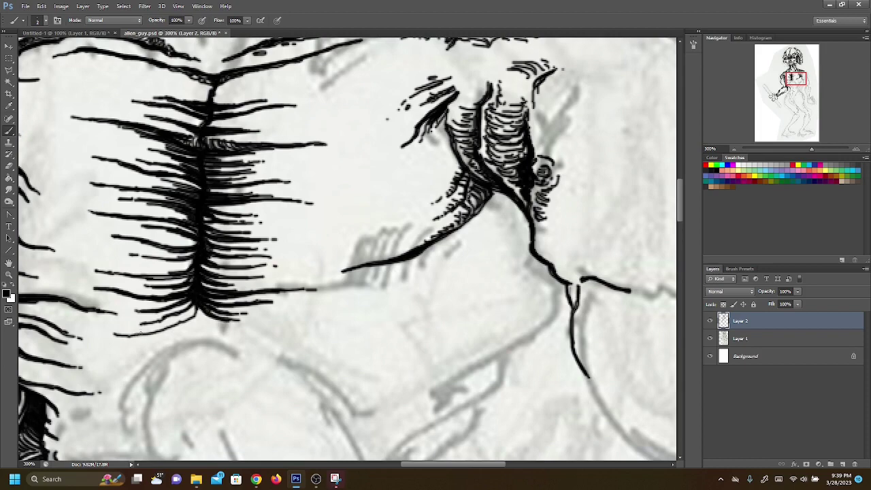
{"action": "mouse_move", "coordinate": [197, 304]}
{"action": "left_mouse_down"}
{"action": "mouse_move", "coordinate": [156, 332]}
{"action": "mouse_move", "coordinate": [107, 332]}
{"action": "left_mouse_up"}
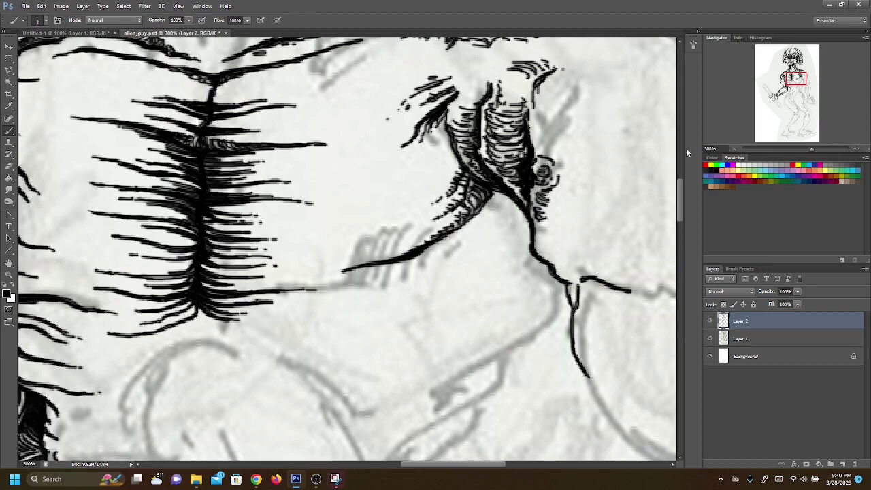
Step: Ink the arch of the rib cage as two long lines descending left and right from the bottom of the central chest crease
{"action": "scroll", "coordinate": [360, 215], "scroll_direction": "down", "scroll_amount": 3}
{"action": "scroll", "coordinate": [361, 215], "scroll_direction": "left", "scroll_amount": 3}
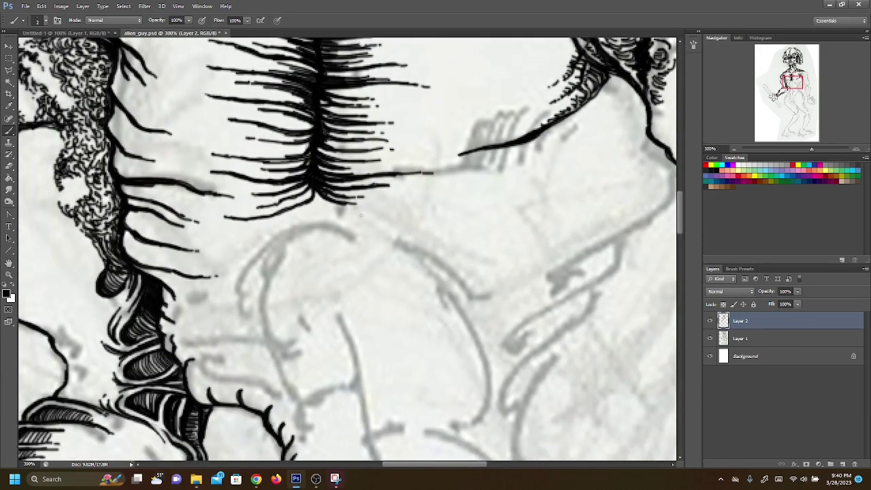
{"action": "mouse_move", "coordinate": [314, 190]}
{"action": "left_mouse_down"}
{"action": "mouse_move", "coordinate": [408, 230]}
{"action": "mouse_move", "coordinate": [401, 225]}
{"action": "mouse_move", "coordinate": [464, 267]}
{"action": "left_mouse_up"}
{"action": "left_click_drag", "start_coordinate": [315, 198], "coordinate": [228, 265]}
{"action": "mouse_move", "coordinate": [315, 202]}
{"action": "left_mouse_down"}
{"action": "mouse_move", "coordinate": [242, 258]}
{"action": "mouse_move", "coordinate": [213, 265]}
{"action": "left_mouse_up"}
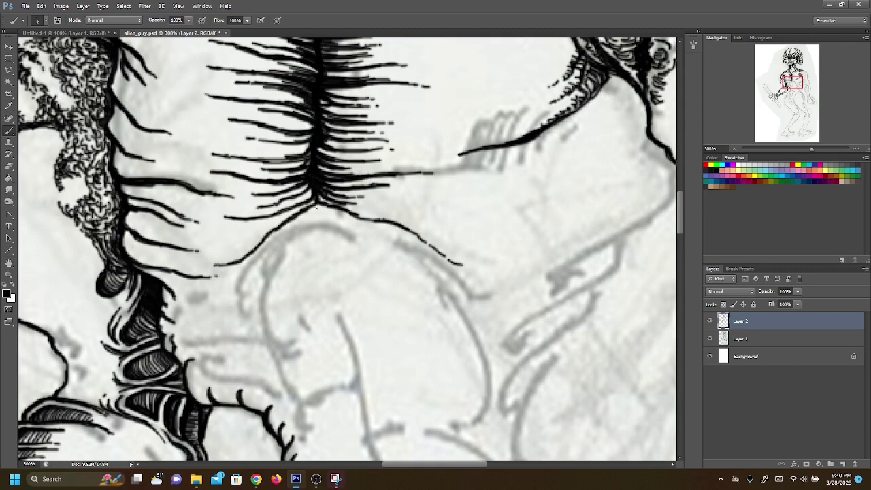
{"action": "mouse_move", "coordinate": [315, 198]}
{"action": "left_mouse_down"}
{"action": "mouse_move", "coordinate": [257, 248]}
{"action": "mouse_move", "coordinate": [211, 267]}
{"action": "left_mouse_up"}
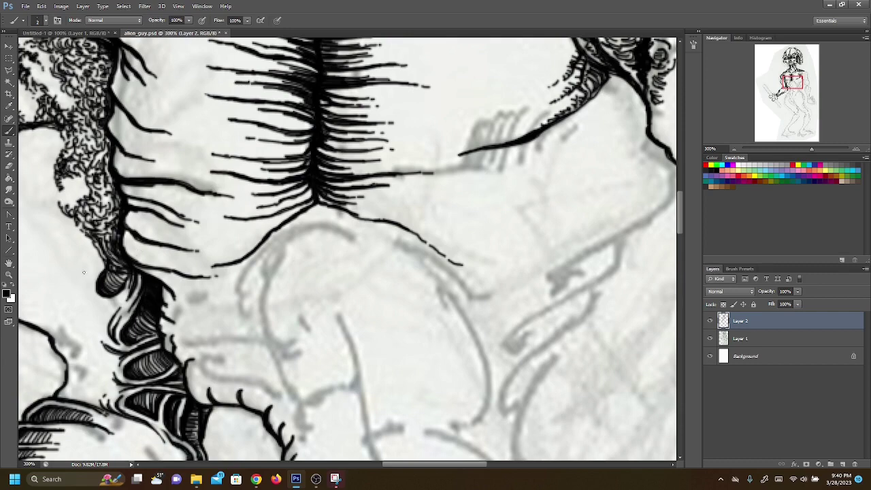
Step: Stipple the lower outer edge of the textured strip beside the left-hand arm and thicken the strip's inner edge in black
{"action": "mouse_move", "coordinate": [95, 257]}
{"action": "left_mouse_down"}
{"action": "mouse_move", "coordinate": [102, 269]}
{"action": "mouse_move", "coordinate": [94, 272]}
{"action": "mouse_move", "coordinate": [96, 251]}
{"action": "mouse_move", "coordinate": [87, 289]}
{"action": "mouse_move", "coordinate": [94, 252]}
{"action": "mouse_move", "coordinate": [81, 289]}
{"action": "mouse_move", "coordinate": [89, 246]}
{"action": "mouse_move", "coordinate": [72, 225]}
{"action": "left_mouse_up"}
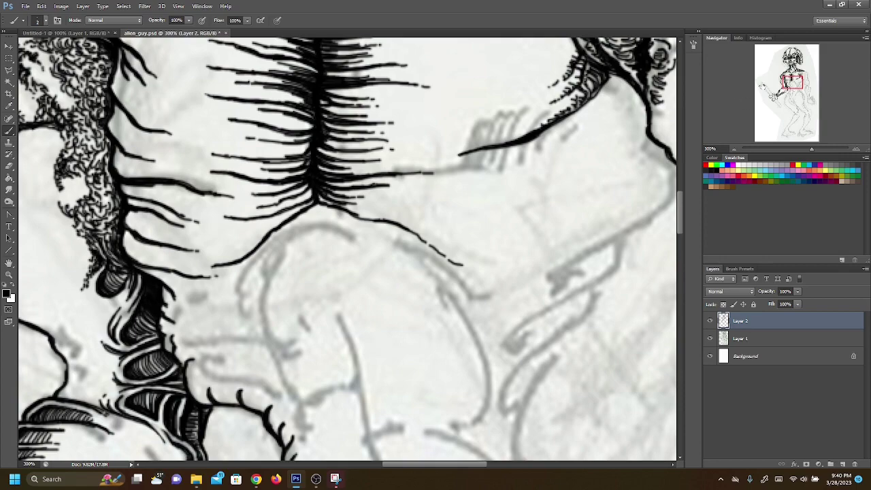
{"action": "left_click_drag", "start_coordinate": [791, 82], "coordinate": [789, 85]}
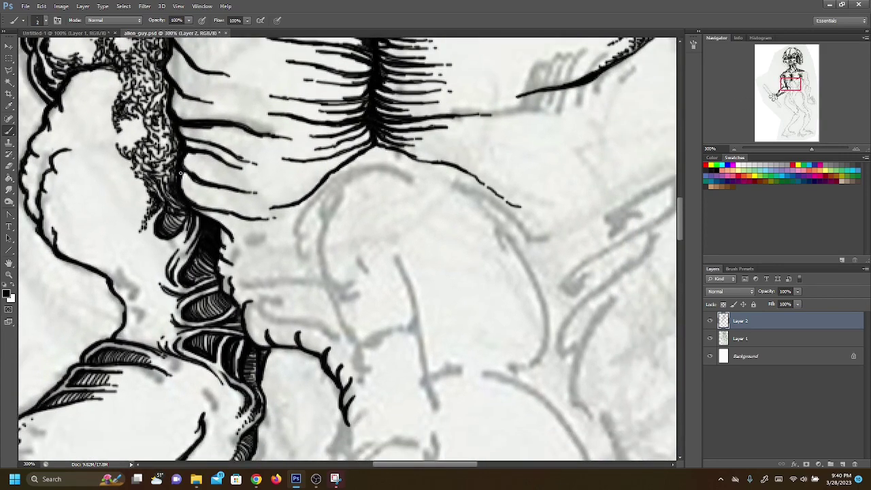
{"action": "mouse_move", "coordinate": [173, 193]}
{"action": "left_mouse_down"}
{"action": "mouse_move", "coordinate": [176, 207]}
{"action": "mouse_move", "coordinate": [165, 202]}
{"action": "mouse_move", "coordinate": [160, 175]}
{"action": "mouse_move", "coordinate": [148, 174]}
{"action": "mouse_move", "coordinate": [175, 160]}
{"action": "left_mouse_up"}
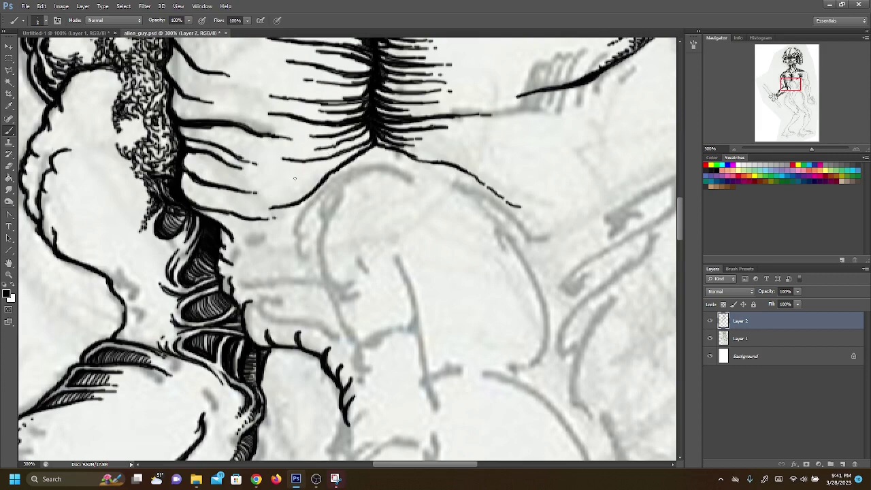
Step: Thicken the rib arch and add a second set of branching lines below it on both sides
{"action": "mouse_move", "coordinate": [333, 173]}
{"action": "left_mouse_down"}
{"action": "mouse_move", "coordinate": [373, 141]}
{"action": "mouse_move", "coordinate": [340, 183]}
{"action": "left_mouse_up"}
{"action": "mouse_move", "coordinate": [372, 146]}
{"action": "left_mouse_down"}
{"action": "mouse_move", "coordinate": [328, 197]}
{"action": "mouse_move", "coordinate": [317, 204]}
{"action": "mouse_move", "coordinate": [369, 150]}
{"action": "mouse_move", "coordinate": [341, 185]}
{"action": "mouse_move", "coordinate": [297, 213]}
{"action": "mouse_move", "coordinate": [385, 152]}
{"action": "mouse_move", "coordinate": [415, 158]}
{"action": "mouse_move", "coordinate": [396, 160]}
{"action": "mouse_move", "coordinate": [477, 196]}
{"action": "mouse_move", "coordinate": [393, 159]}
{"action": "mouse_move", "coordinate": [439, 161]}
{"action": "left_mouse_up"}
{"action": "mouse_move", "coordinate": [377, 151]}
{"action": "left_mouse_down"}
{"action": "mouse_move", "coordinate": [376, 167]}
{"action": "mouse_move", "coordinate": [344, 199]}
{"action": "mouse_move", "coordinate": [383, 168]}
{"action": "mouse_move", "coordinate": [420, 188]}
{"action": "left_mouse_up"}
{"action": "left_click_drag", "start_coordinate": [384, 170], "coordinate": [435, 195]}
{"action": "left_click_drag", "start_coordinate": [366, 181], "coordinate": [313, 235]}
{"action": "left_click_drag", "start_coordinate": [336, 208], "coordinate": [299, 256]}
Step: Outline the upper pair of abdominal muscles with their dividing line, and erase the overlapping end of the short rib line
{"action": "left_click_drag", "start_coordinate": [792, 83], "coordinate": [794, 86]}
{"action": "mouse_move", "coordinate": [281, 166]}
{"action": "left_mouse_down"}
{"action": "mouse_move", "coordinate": [277, 201]}
{"action": "mouse_move", "coordinate": [299, 223]}
{"action": "mouse_move", "coordinate": [345, 215]}
{"action": "left_mouse_up"}
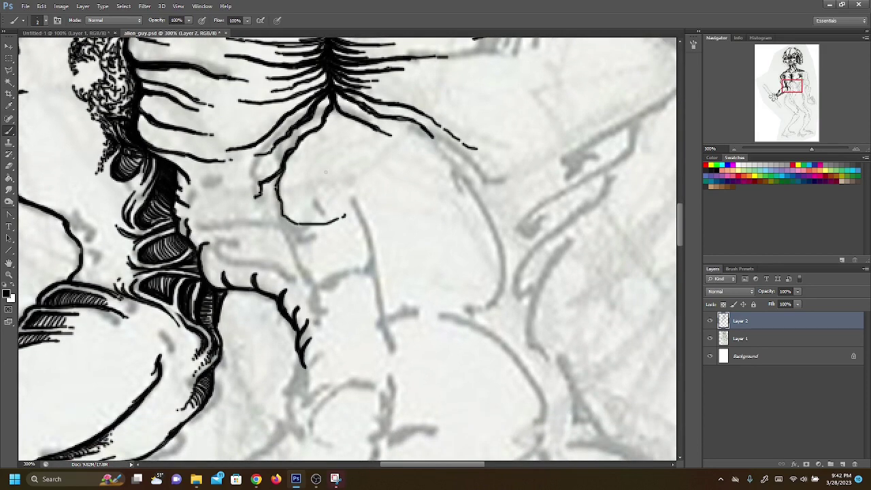
{"action": "mouse_move", "coordinate": [336, 114]}
{"action": "left_mouse_down"}
{"action": "mouse_move", "coordinate": [358, 202]}
{"action": "mouse_move", "coordinate": [426, 202]}
{"action": "mouse_move", "coordinate": [446, 192]}
{"action": "left_mouse_up"}
{"action": "mouse_move", "coordinate": [360, 121]}
{"action": "left_mouse_down"}
{"action": "mouse_move", "coordinate": [412, 136]}
{"action": "mouse_move", "coordinate": [442, 167]}
{"action": "mouse_move", "coordinate": [441, 194]}
{"action": "left_mouse_up"}
{"action": "left_click_drag", "start_coordinate": [390, 127], "coordinate": [338, 106]}
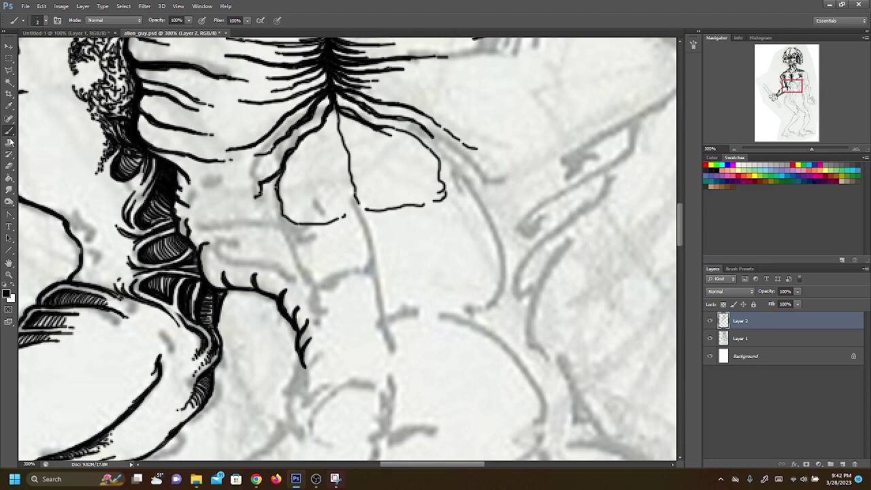
{"action": "left_click", "coordinate": [9, 165]}
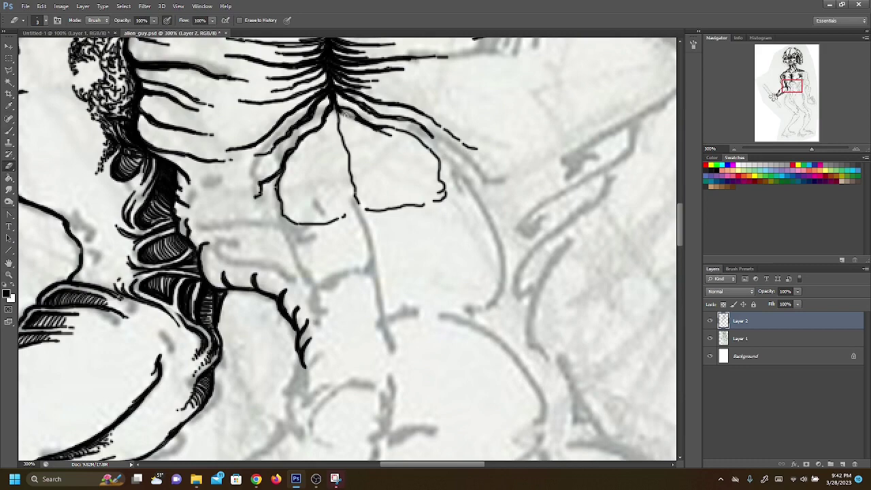
{"action": "left_click_drag", "start_coordinate": [378, 132], "coordinate": [389, 135]}
{"action": "key", "text": "b"}
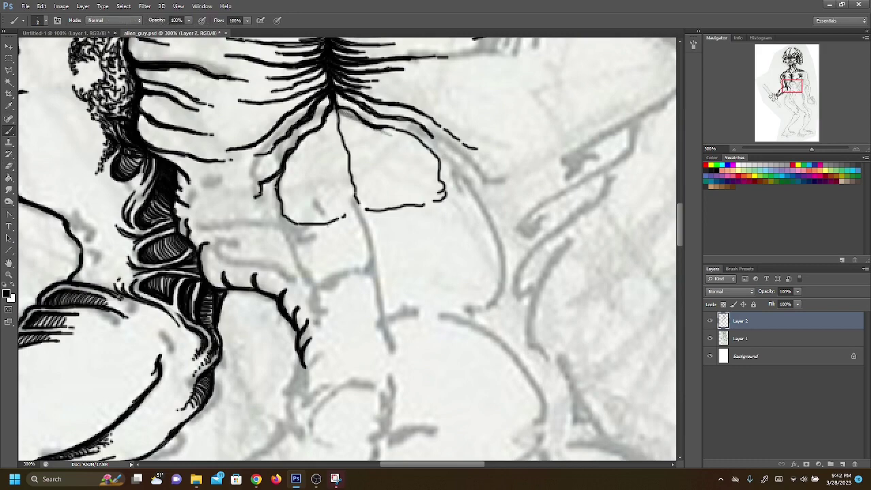
Step: Outline the middle and lower pairs of abdominal muscles, continuing the central dividing line down between them
{"action": "mouse_move", "coordinate": [358, 211]}
{"action": "left_mouse_down"}
{"action": "mouse_move", "coordinate": [361, 246]}
{"action": "mouse_move", "coordinate": [373, 264]}
{"action": "left_mouse_up"}
{"action": "mouse_move", "coordinate": [289, 223]}
{"action": "left_mouse_down"}
{"action": "mouse_move", "coordinate": [316, 280]}
{"action": "mouse_move", "coordinate": [451, 261]}
{"action": "left_mouse_up"}
{"action": "mouse_move", "coordinate": [444, 201]}
{"action": "left_mouse_down"}
{"action": "mouse_move", "coordinate": [462, 253]}
{"action": "mouse_move", "coordinate": [451, 262]}
{"action": "left_mouse_up"}
{"action": "mouse_move", "coordinate": [313, 286]}
{"action": "left_mouse_down"}
{"action": "mouse_move", "coordinate": [327, 330]}
{"action": "mouse_move", "coordinate": [391, 327]}
{"action": "left_mouse_up"}
{"action": "mouse_move", "coordinate": [380, 278]}
{"action": "left_mouse_down"}
{"action": "mouse_move", "coordinate": [395, 328]}
{"action": "mouse_move", "coordinate": [470, 314]}
{"action": "left_mouse_up"}
{"action": "left_click_drag", "start_coordinate": [464, 259], "coordinate": [468, 321]}
Step: Darken the hatched hollows between the sinews along the left-hand side of the torso
{"action": "scroll", "coordinate": [559, 52], "scroll_direction": "down", "scroll_amount": 3}
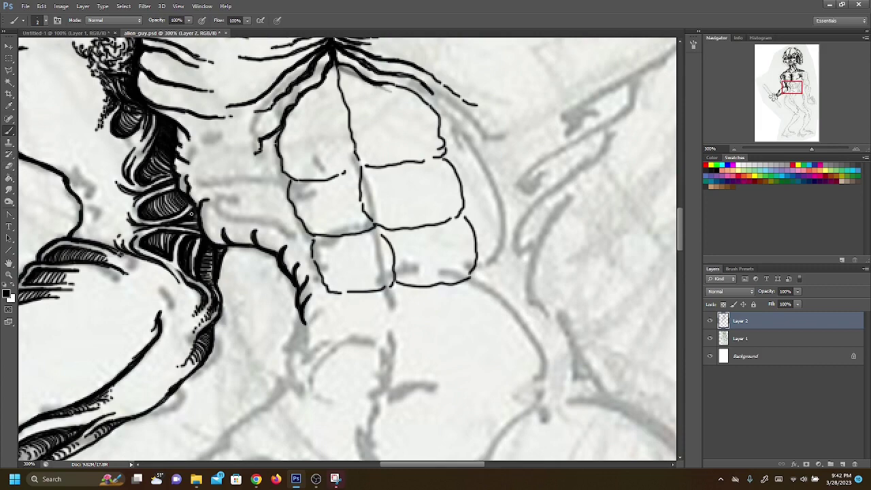
{"action": "left_click_drag", "start_coordinate": [157, 224], "coordinate": [145, 228]}
{"action": "left_click_drag", "start_coordinate": [194, 211], "coordinate": [212, 264]}
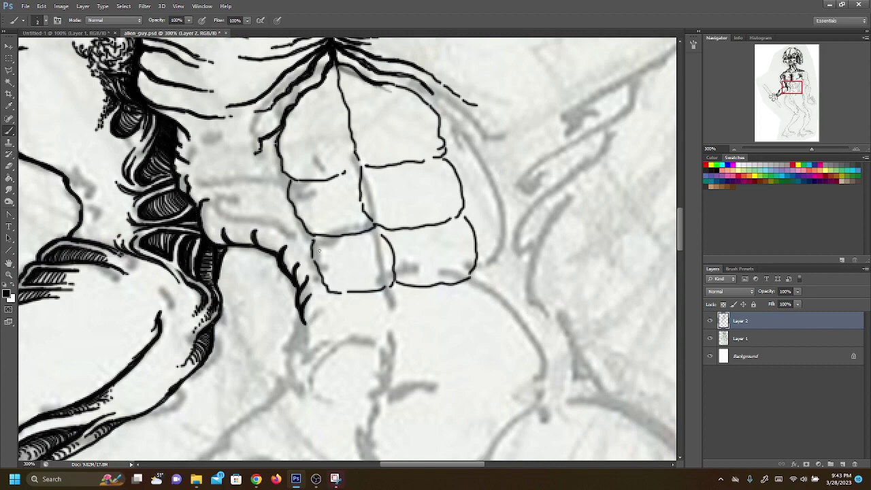